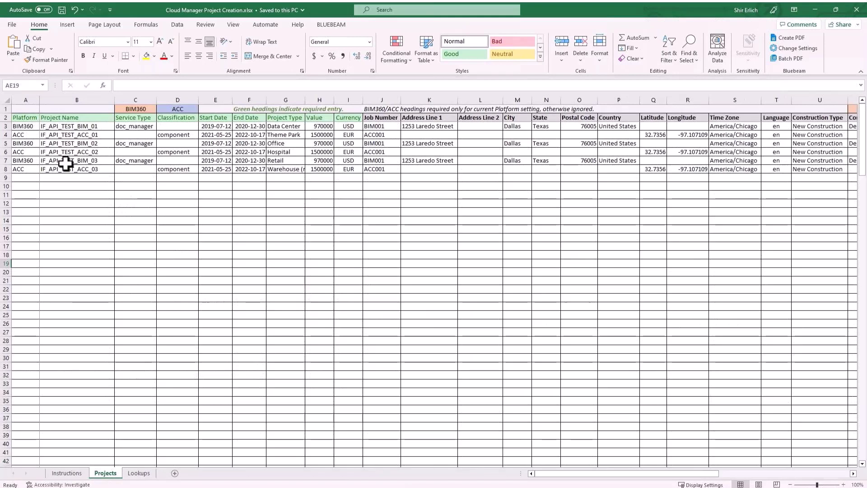
{"action": "left_click", "coordinate": [185, 177]}
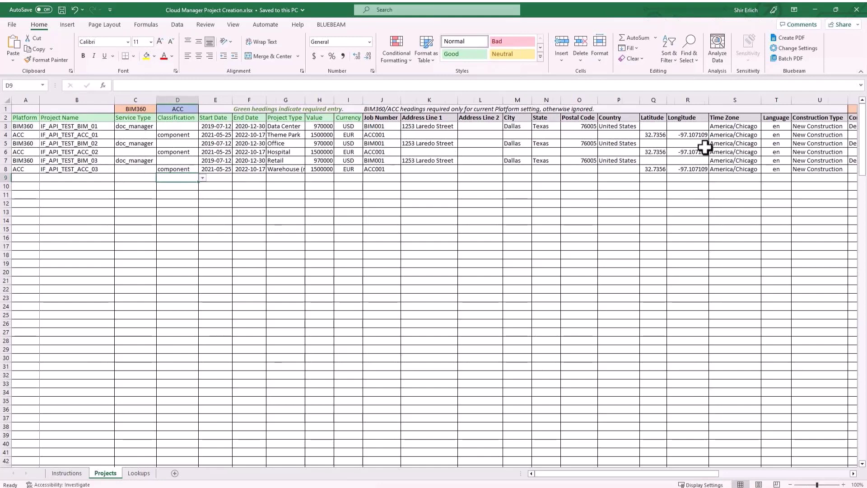
{"action": "scroll", "coordinate": [704, 146], "scroll_direction": "right", "scroll_amount": 4}
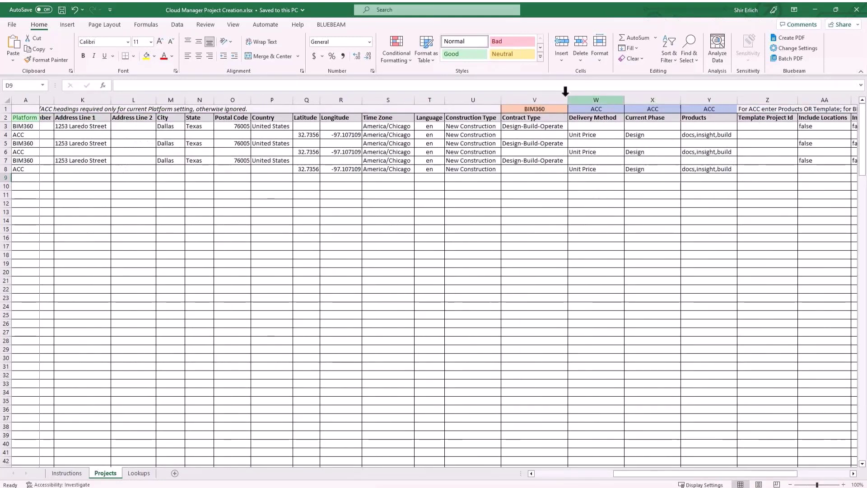
{"action": "scroll", "coordinate": [786, 172], "scroll_direction": "right", "scroll_amount": 4}
{"action": "scroll", "coordinate": [780, 165], "scroll_direction": "right", "scroll_amount": 2}
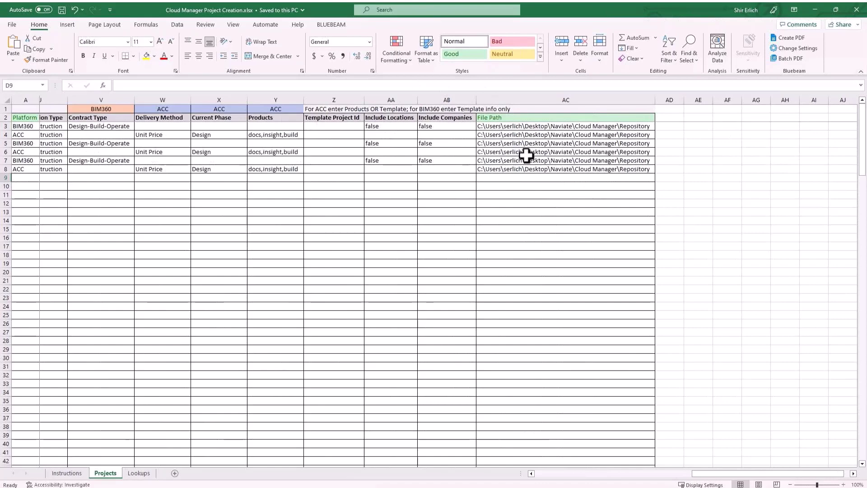
{"action": "scroll", "coordinate": [528, 155], "scroll_direction": "left", "scroll_amount": 10}
{"action": "scroll", "coordinate": [530, 155], "scroll_direction": "left", "scroll_amount": 1}
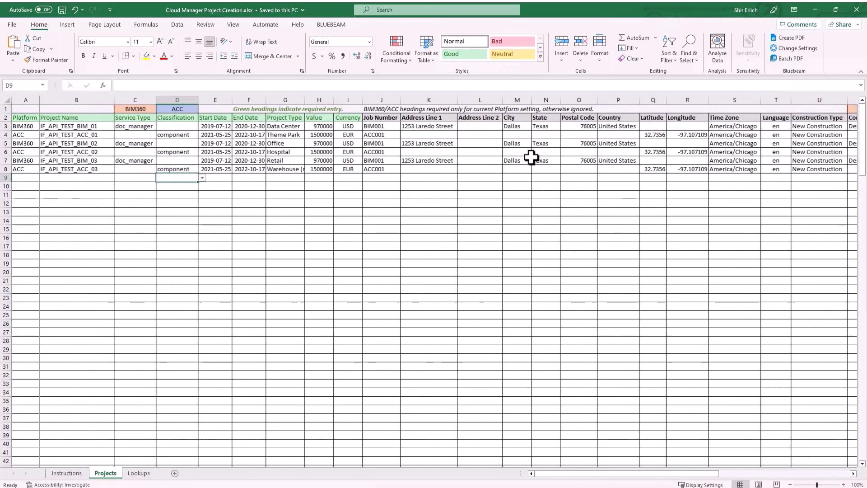
{"action": "left_click", "coordinate": [260, 221]}
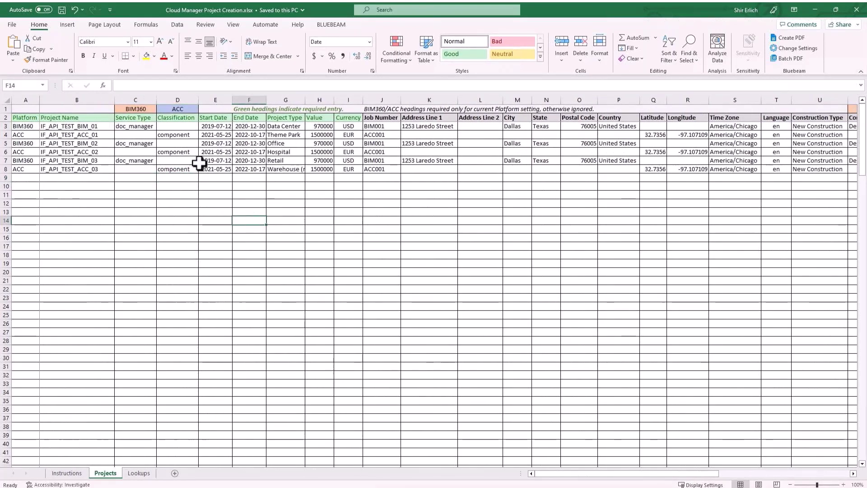
- Import the six test projects from Cloud Manager Project Creation.xlsx and tick all of them
{"action": "left_click", "coordinate": [856, 12]}
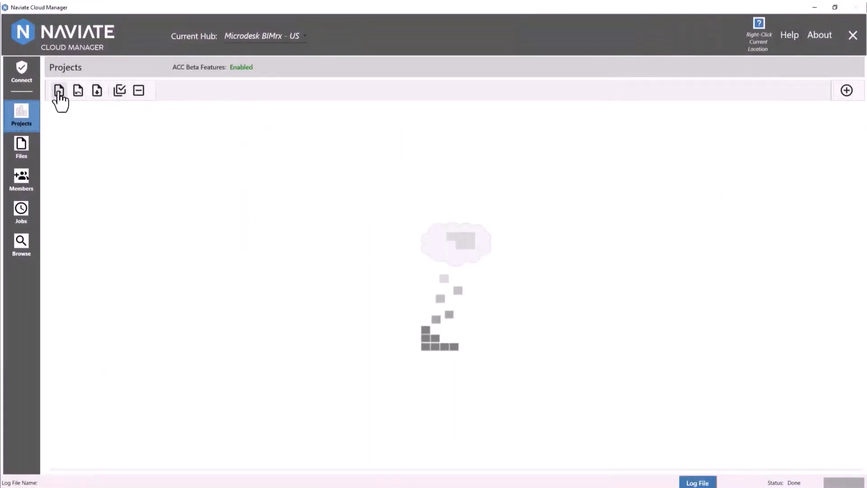
{"action": "left_click", "coordinate": [59, 91]}
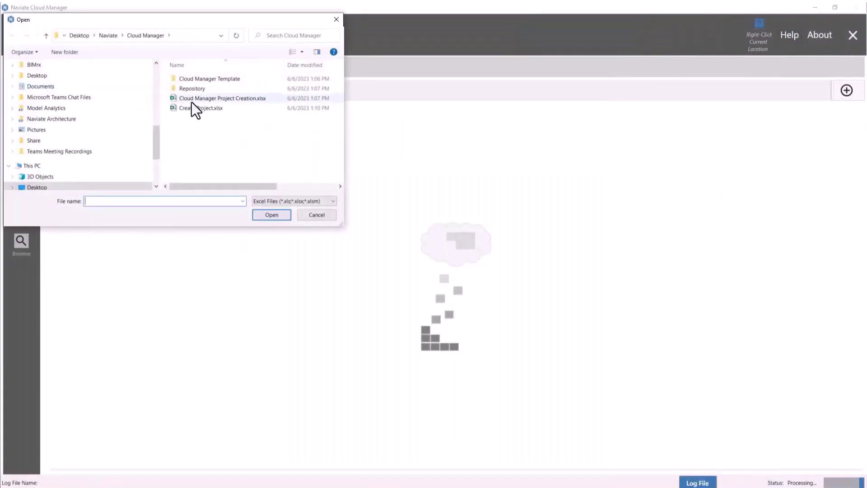
{"action": "left_click", "coordinate": [192, 100]}
{"action": "left_click", "coordinate": [273, 215]}
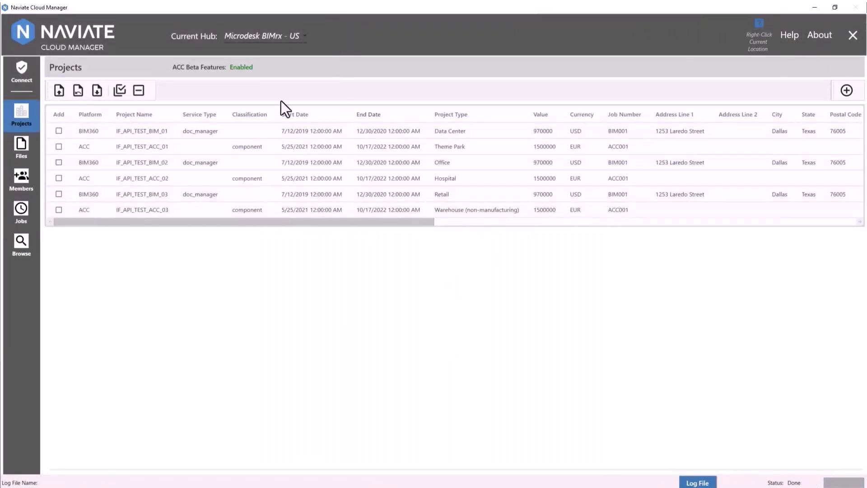
{"action": "left_click_drag", "start_coordinate": [225, 222], "coordinate": [168, 210]}
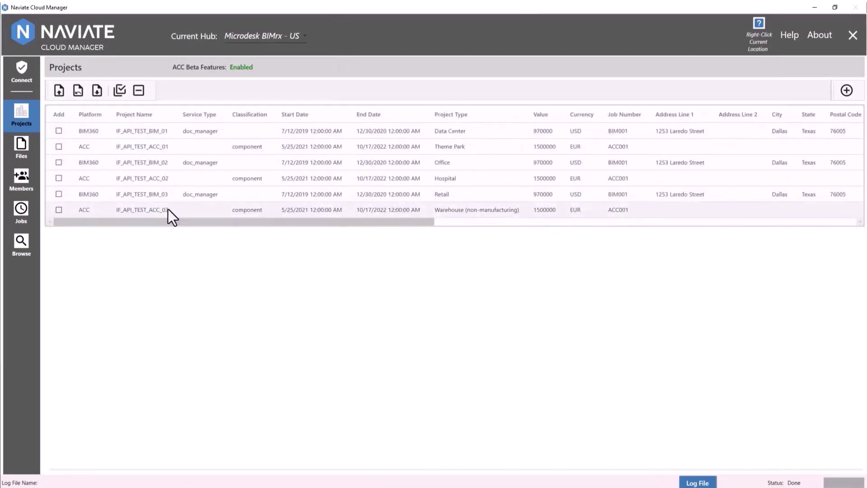
{"action": "left_click", "coordinate": [119, 91]}
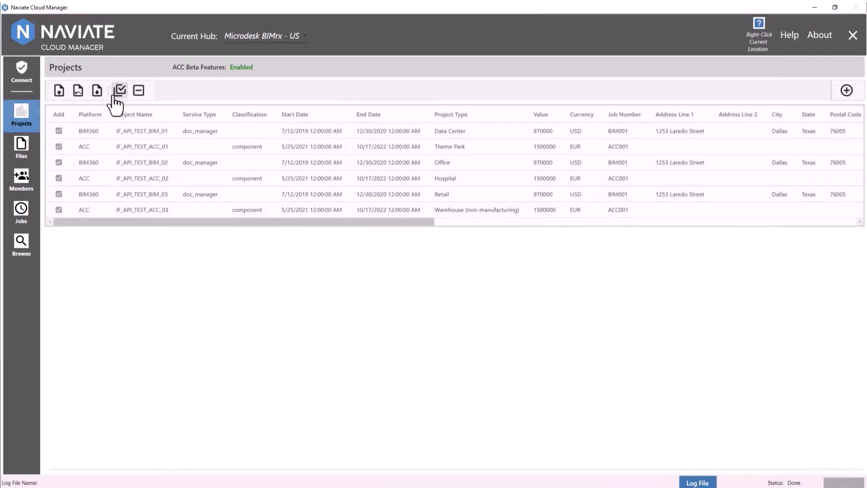
- Create the six selected projects in the hub and confirm each status row shows Success
{"action": "left_click", "coordinate": [846, 92]}
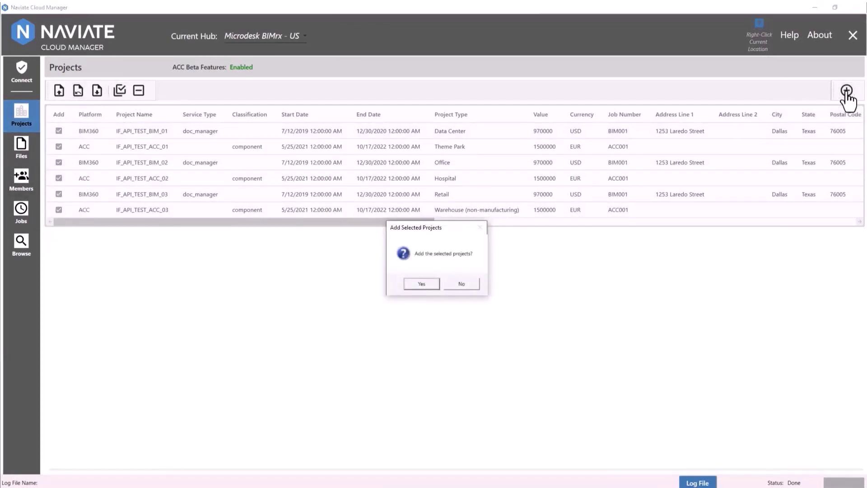
{"action": "left_click", "coordinate": [411, 286]}
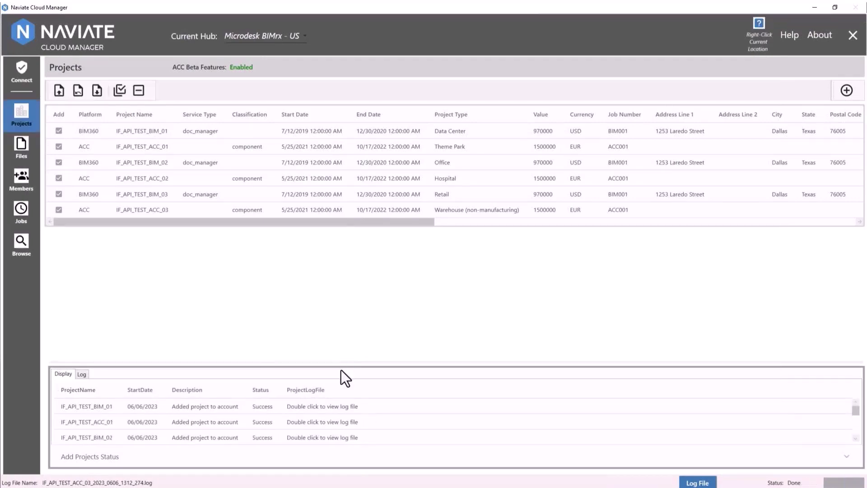
{"action": "left_click_drag", "start_coordinate": [341, 361], "coordinate": [353, 278]}
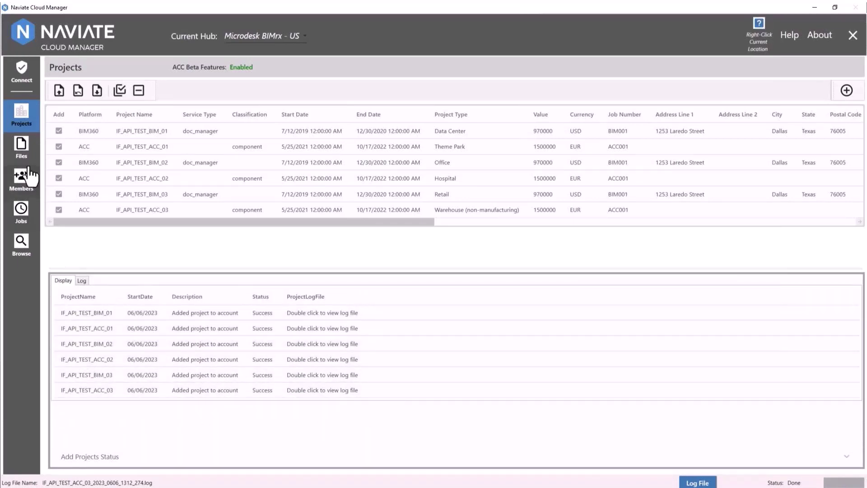
- Multi-select IF_API_TEST_ACC_01 through IF_API_TEST_BIM_03 in Browse for a local folder repo update
{"action": "left_click", "coordinate": [28, 242]}
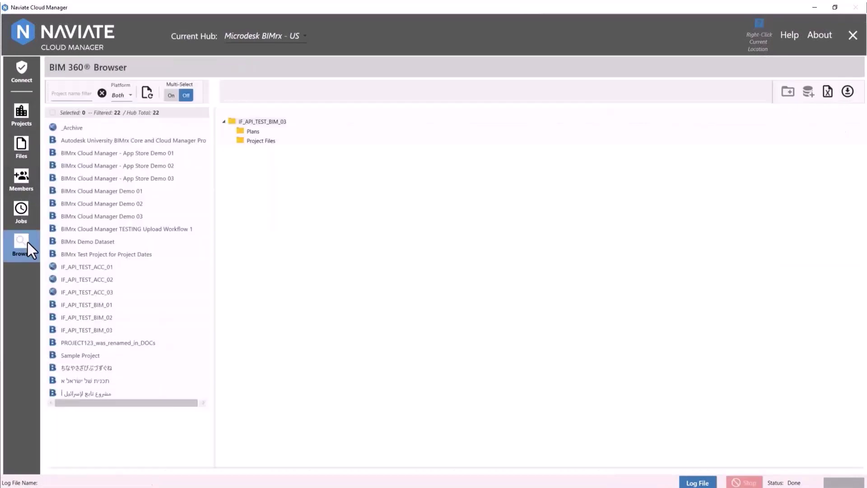
{"action": "left_click", "coordinate": [171, 95]}
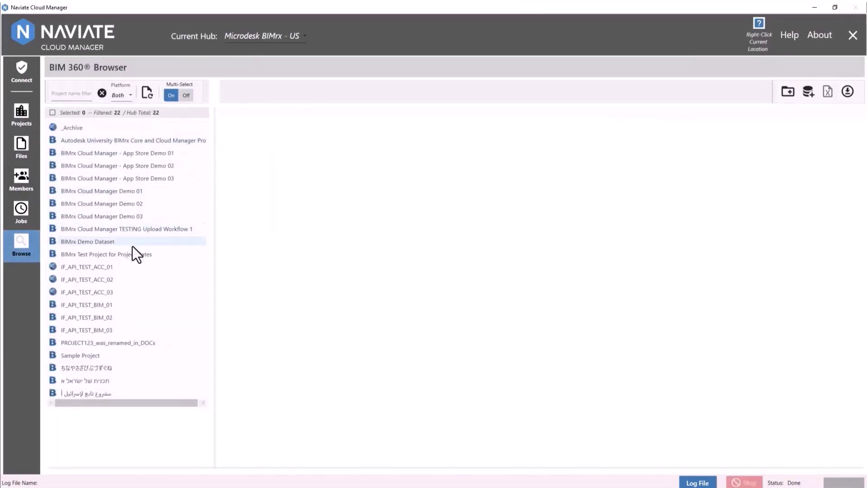
{"action": "left_click", "coordinate": [108, 267]}
{"action": "left_click", "coordinate": [102, 329]}
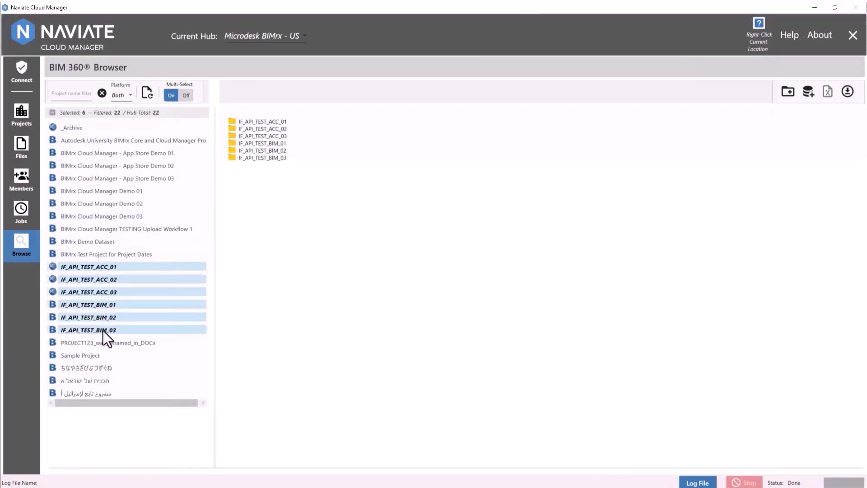
{"action": "left_click", "coordinate": [789, 92]}
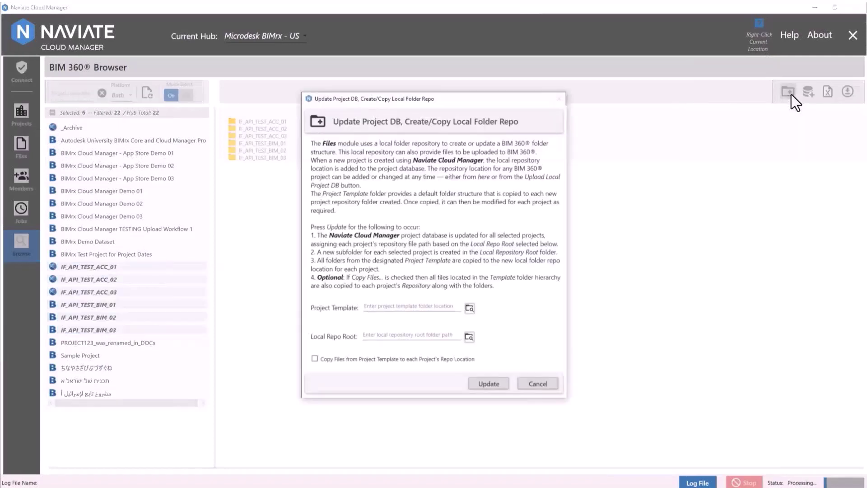
- Choose the template folder for Project Template
{"action": "left_click", "coordinate": [468, 308]}
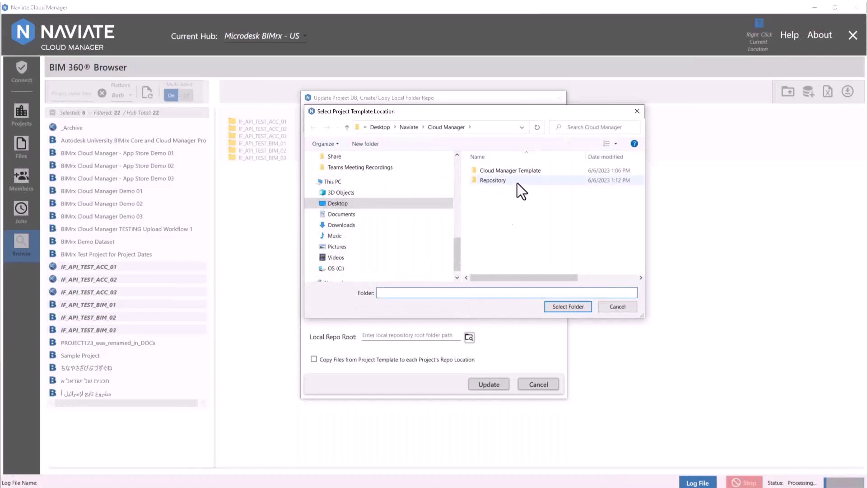
{"action": "left_click", "coordinate": [523, 171]}
{"action": "left_click", "coordinate": [558, 308]}
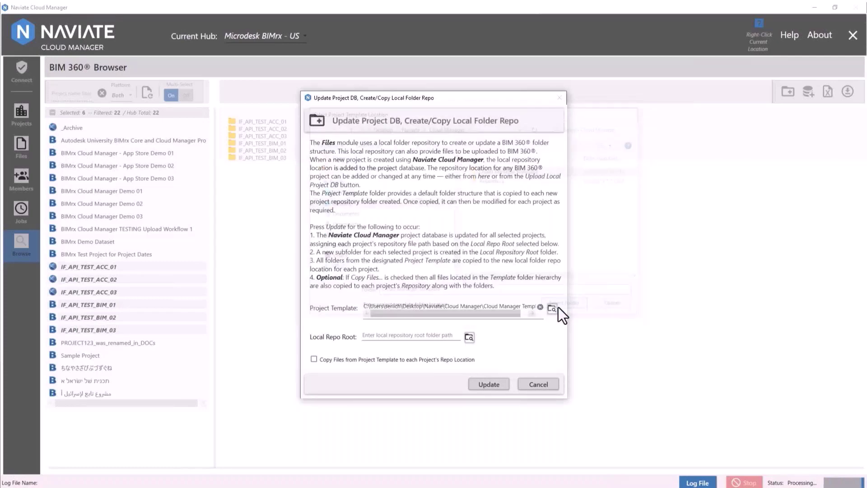
- Set Repository as Local Repo Root, enable Copy Files, and run the update
{"action": "left_click", "coordinate": [470, 339]}
{"action": "left_click", "coordinate": [490, 181]}
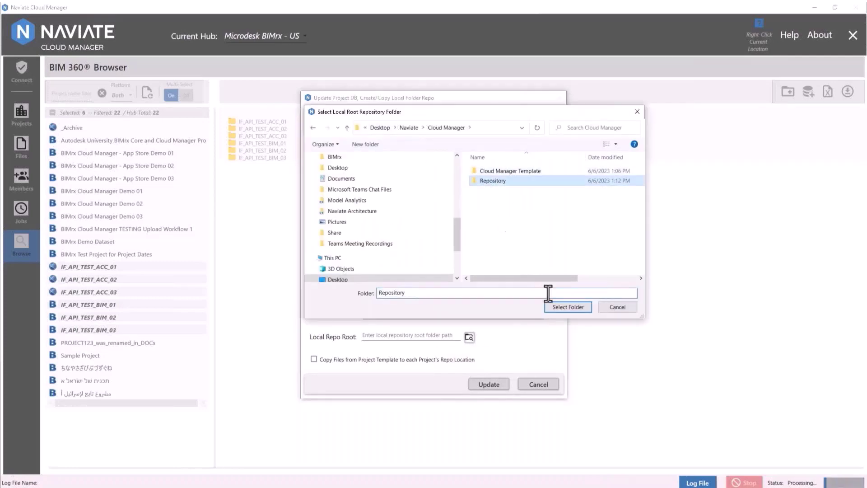
{"action": "left_click", "coordinate": [556, 307]}
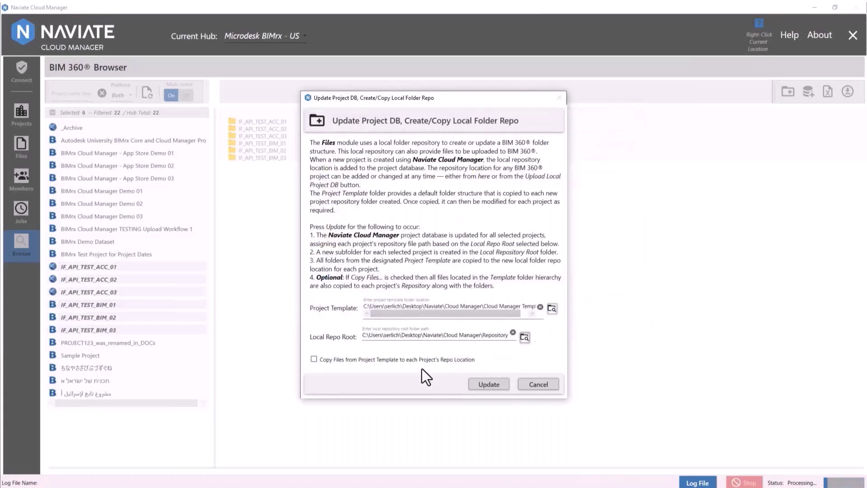
{"action": "left_click", "coordinate": [313, 360]}
{"action": "left_click", "coordinate": [481, 383]}
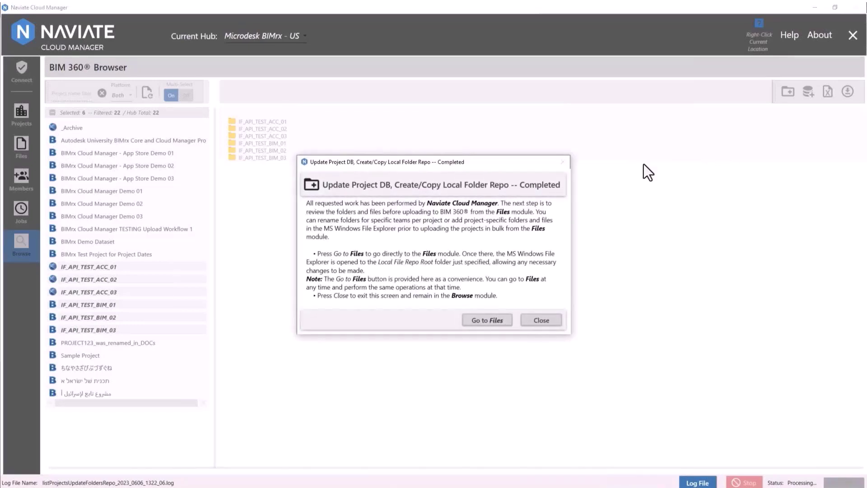
- Upload local files to the projects, then narrow the local selection to IF_API_TEST_ACC_01
{"action": "left_click", "coordinate": [496, 321]}
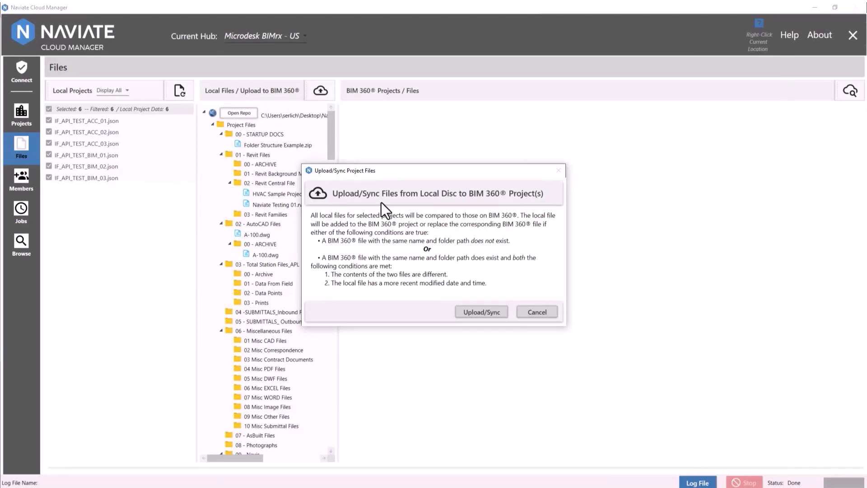
{"action": "left_click", "coordinate": [476, 315]}
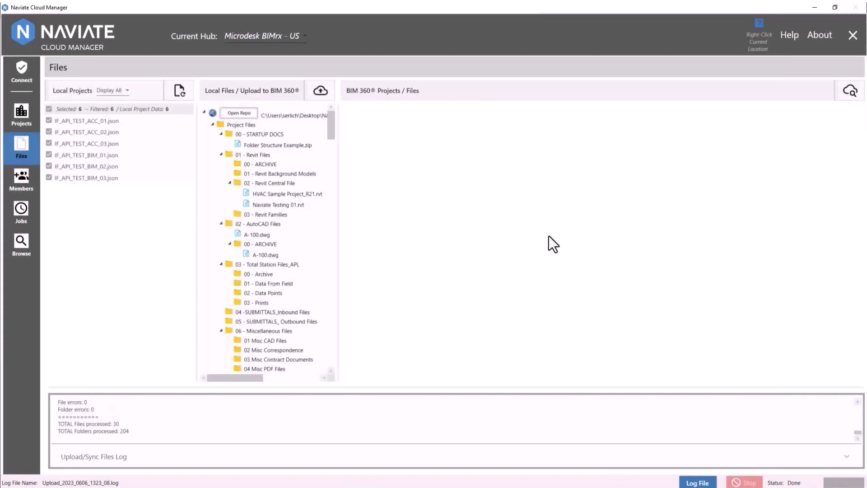
{"action": "left_click", "coordinate": [48, 110]}
{"action": "left_click", "coordinate": [48, 120]}
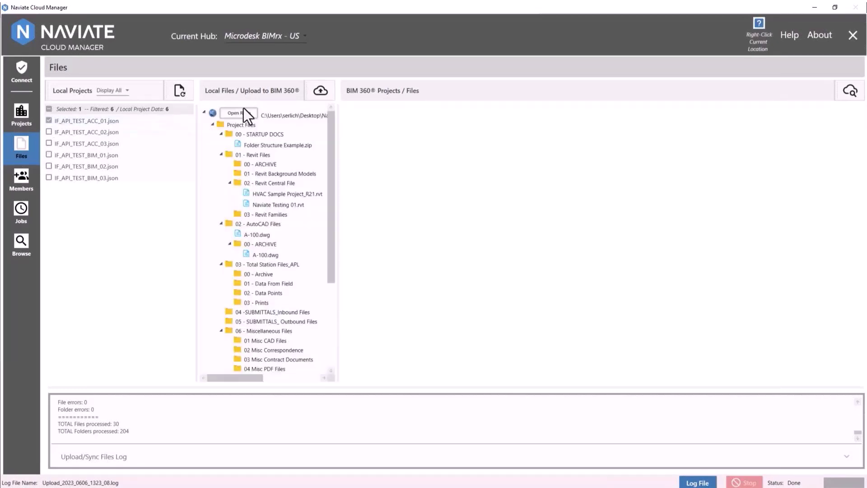
- Load IF_API_TEST_ACC_01's cloud folders and expand Project Files, 01 - Revit Files, 02 - Revit Central File
{"action": "left_click", "coordinate": [855, 94]}
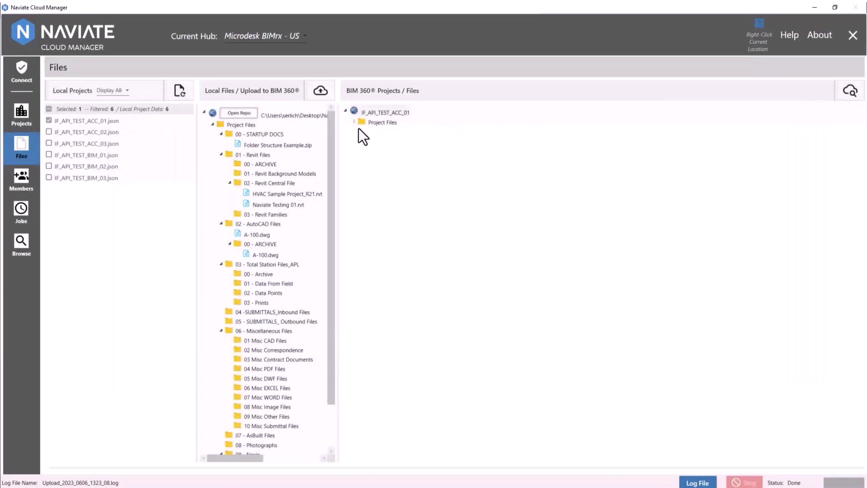
{"action": "left_click", "coordinate": [353, 122]}
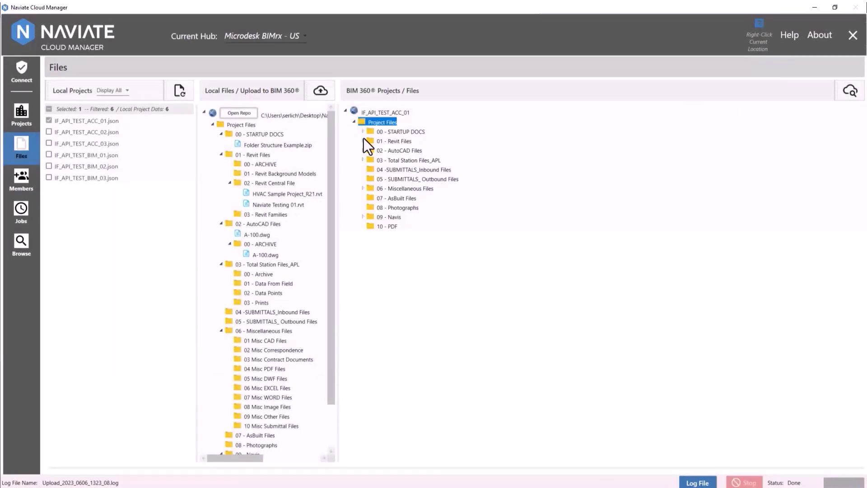
{"action": "left_click", "coordinate": [364, 140]}
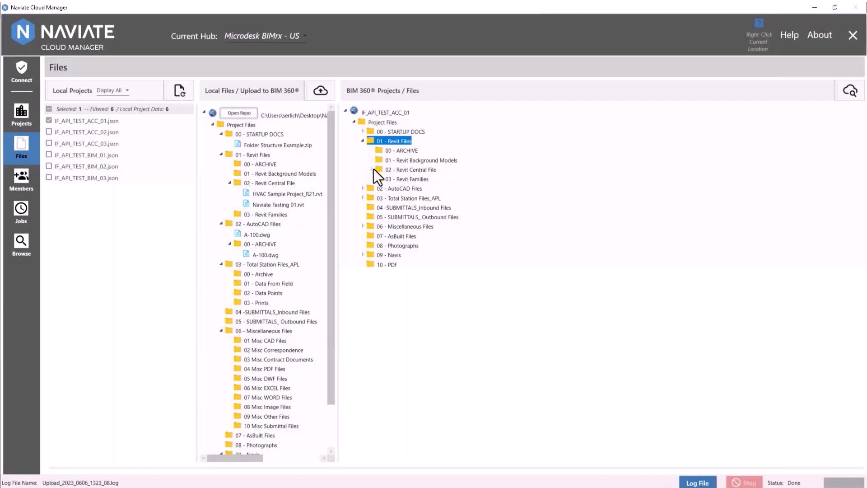
{"action": "left_click", "coordinate": [373, 169]}
- Select the Naviate Testing 01.rvt model in 02 - Revit Central File
{"action": "left_click", "coordinate": [418, 191]}
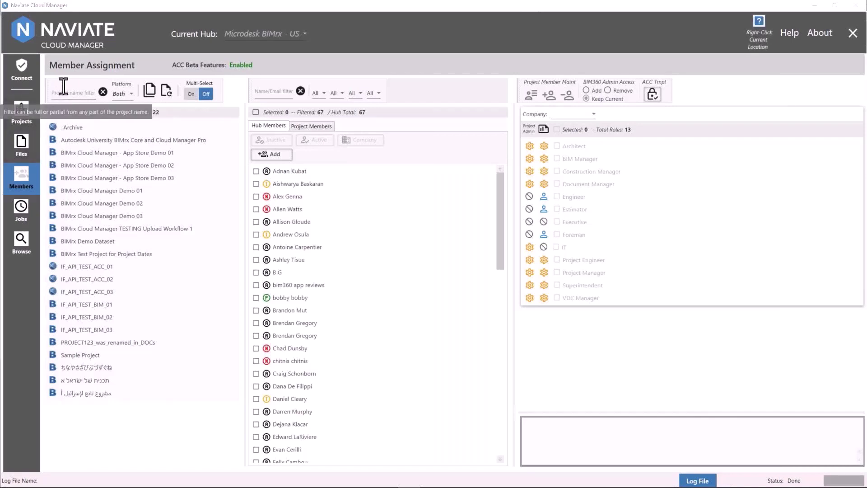
- Filter projects to ACC, multi-select IF_API_TEST_ACC_01 to _03, and begin adding hub members
{"action": "left_click", "coordinate": [124, 94]}
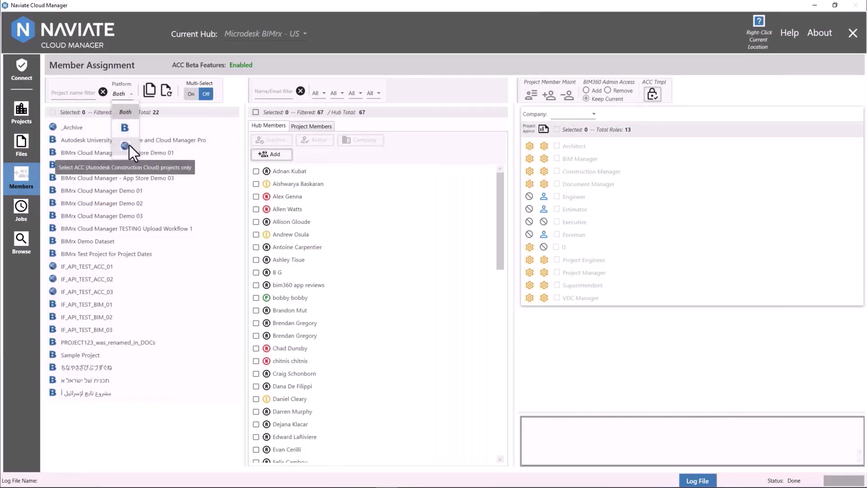
{"action": "left_click", "coordinate": [129, 145]}
{"action": "left_click", "coordinate": [191, 94]}
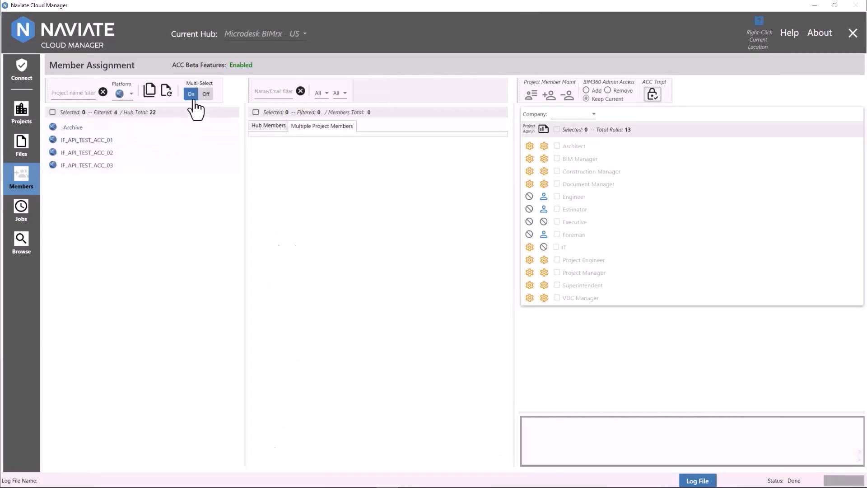
{"action": "left_click", "coordinate": [112, 141]}
{"action": "left_click", "coordinate": [113, 164], "text": "shift"}
{"action": "left_click", "coordinate": [268, 126]}
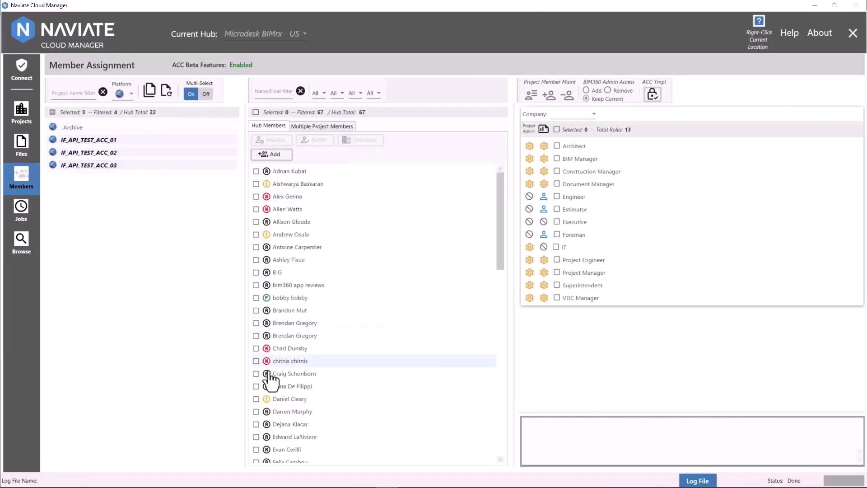
{"action": "left_click", "coordinate": [270, 156]}
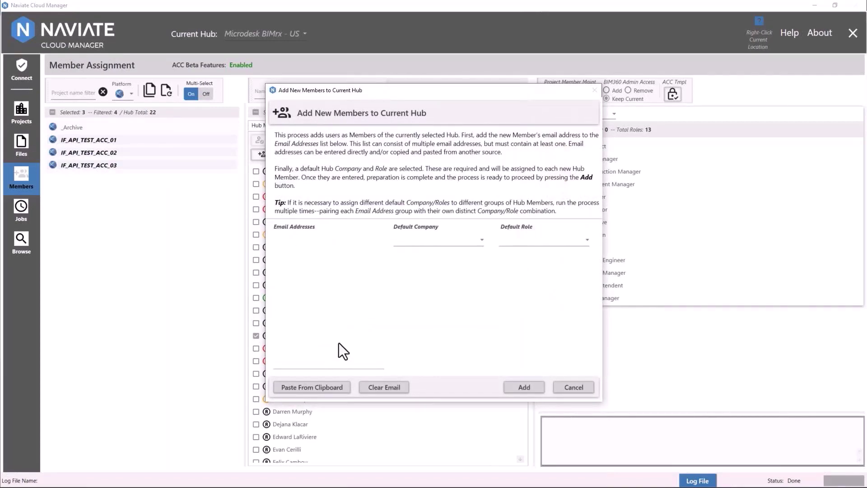
- Add a hub member with company Symetri, the member's e-mail address, and default role BIM Manager
{"action": "left_click", "coordinate": [432, 240]}
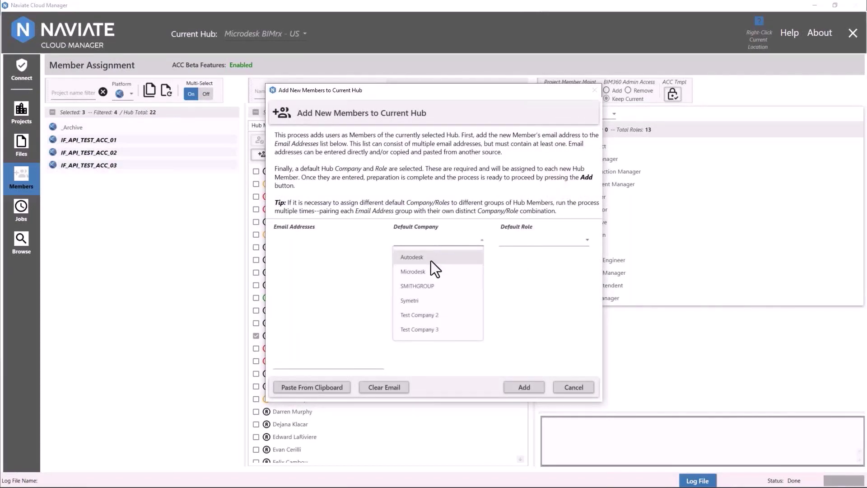
{"action": "left_click", "coordinate": [420, 301]}
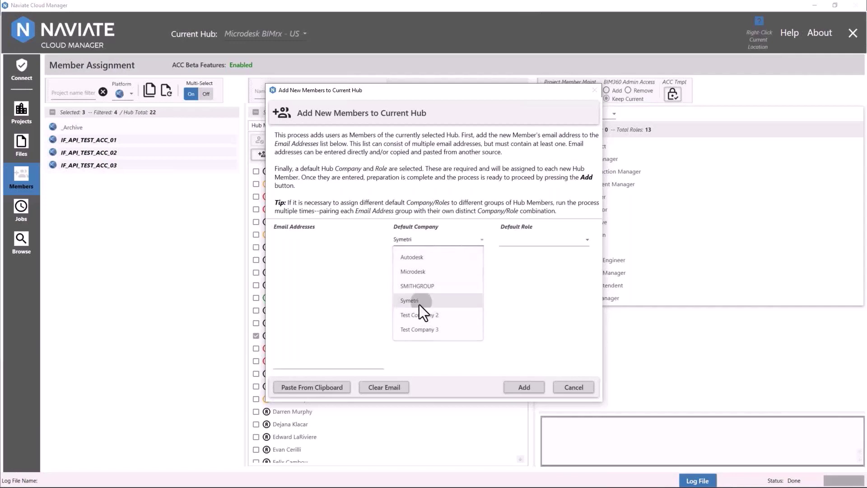
{"action": "left_click", "coordinate": [340, 360]}
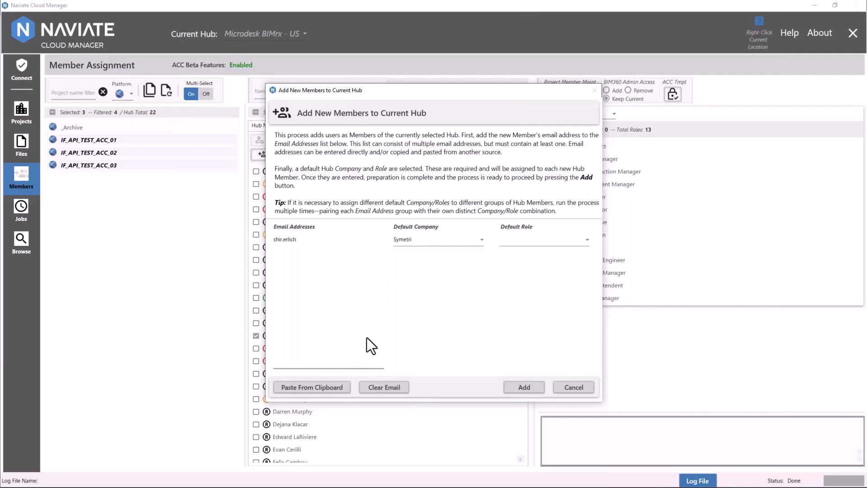
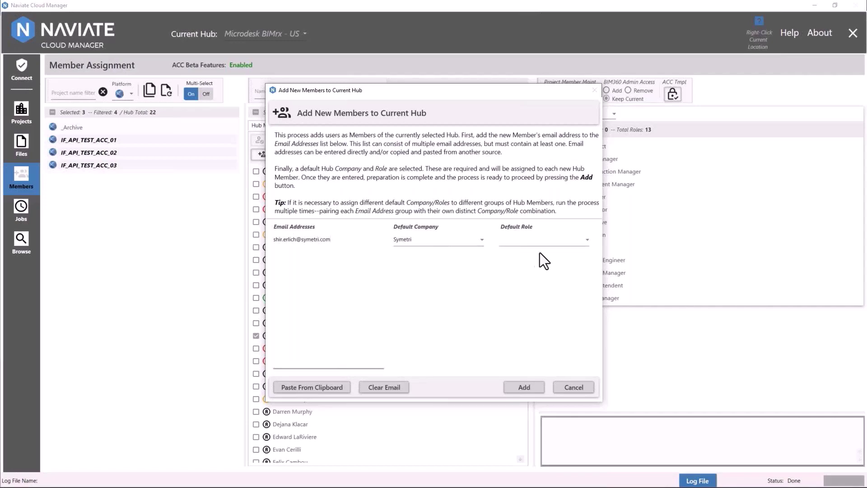
{"action": "left_click", "coordinate": [543, 239]}
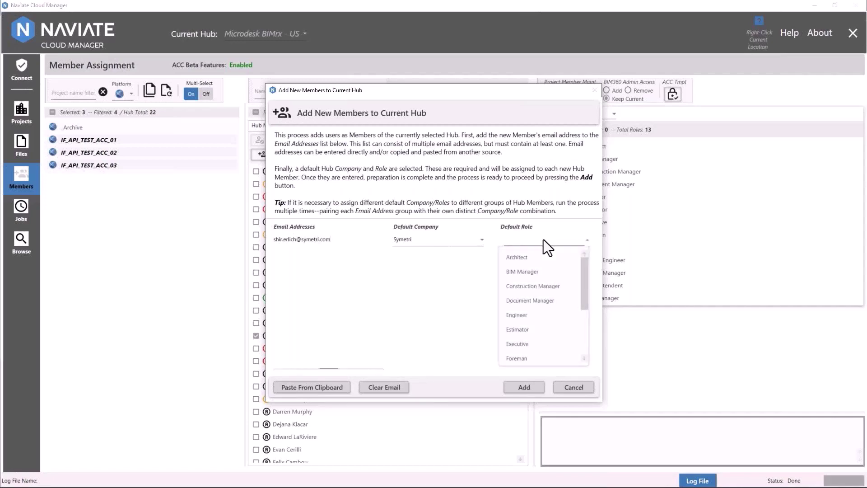
{"action": "left_click", "coordinate": [543, 268]}
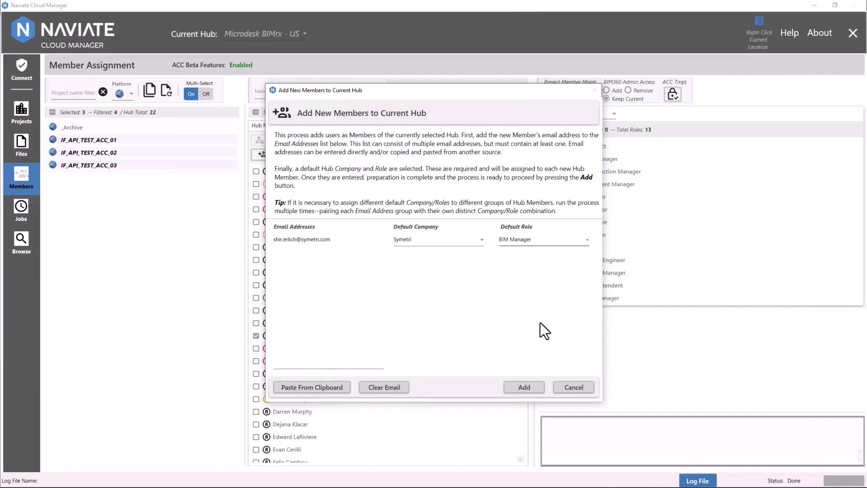
{"action": "left_click", "coordinate": [517, 389]}
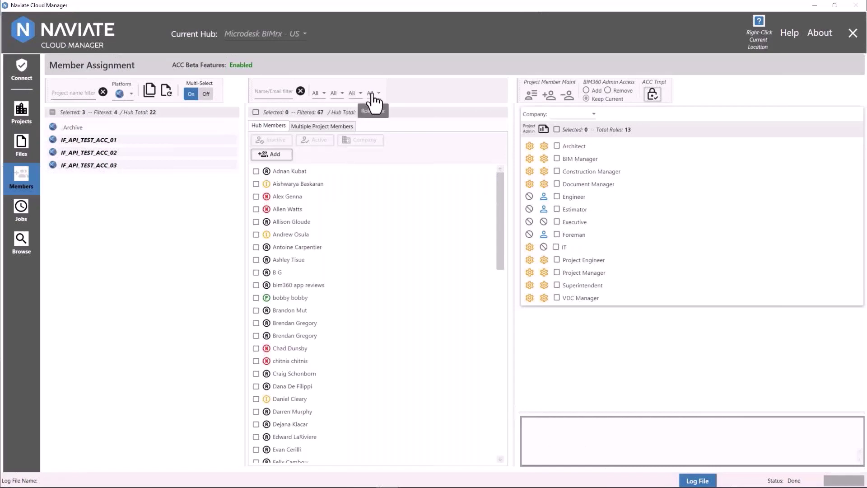
- Tick one member with a microdesk.com address, then reset the domain filter to all
{"action": "left_click", "coordinate": [337, 93]}
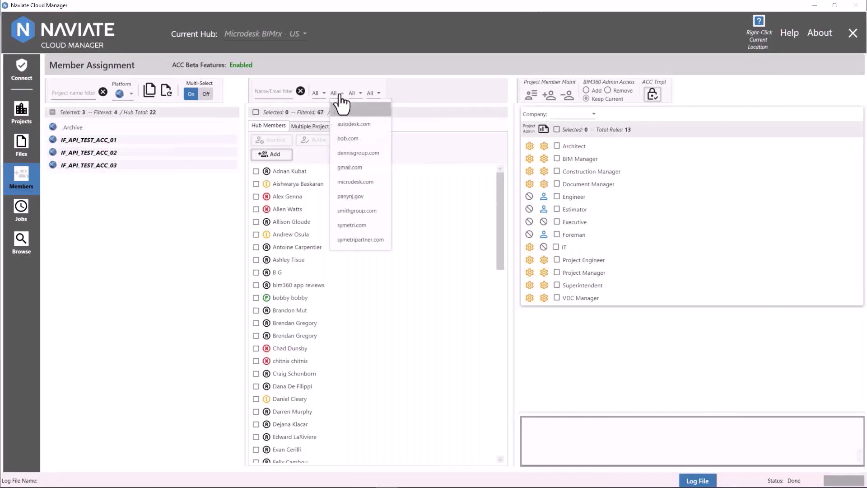
{"action": "left_click", "coordinate": [357, 182]}
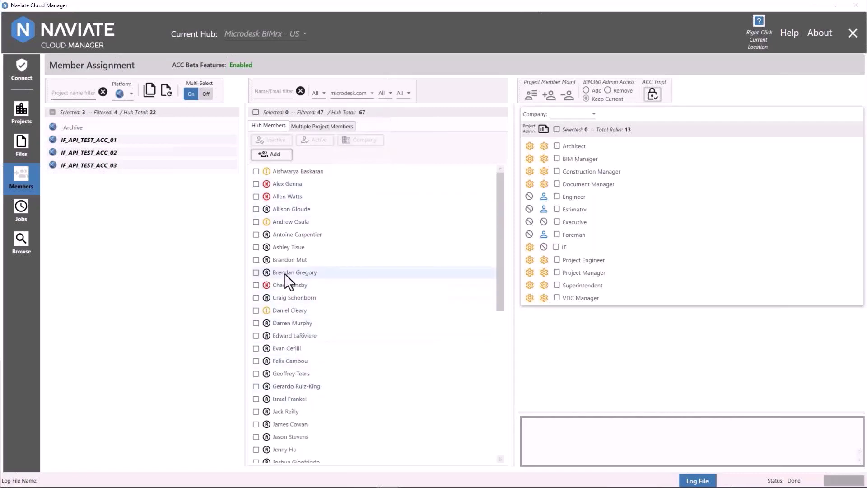
{"action": "left_click", "coordinate": [258, 273]}
{"action": "left_click", "coordinate": [357, 93]}
{"action": "left_click", "coordinate": [355, 108]}
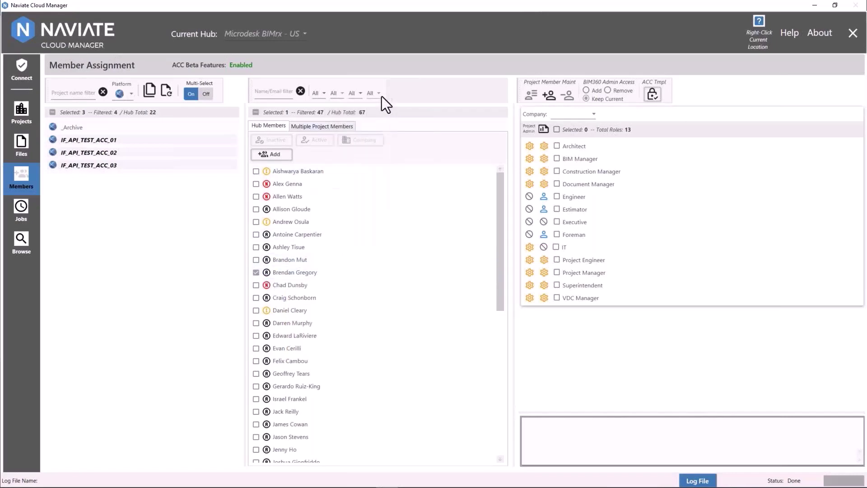
- Tick one member from the Autodesk University project, then reset the project filter to All
{"action": "left_click", "coordinate": [351, 93]}
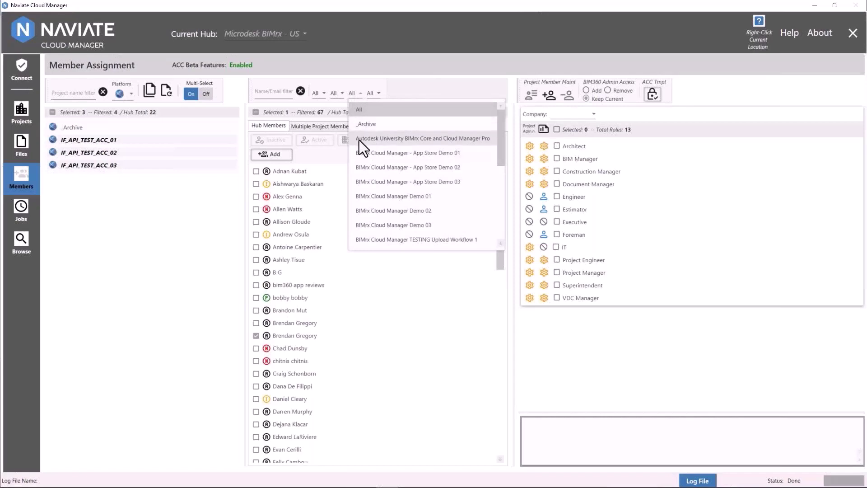
{"action": "left_click", "coordinate": [359, 140]}
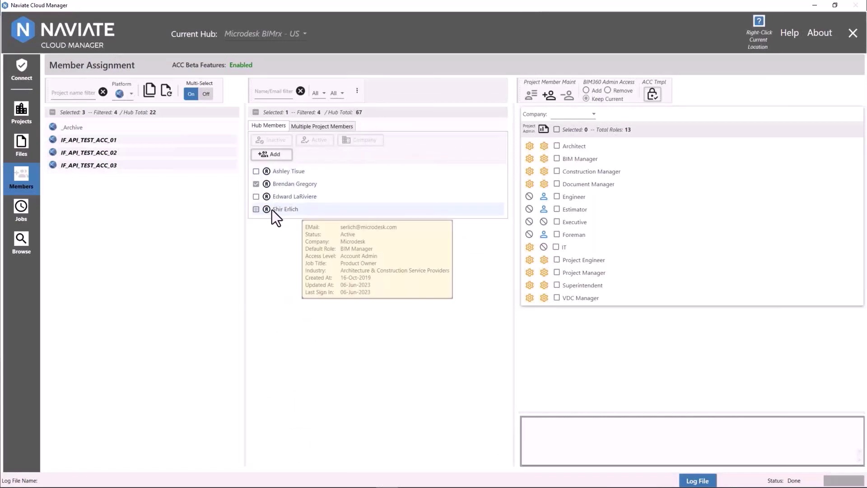
{"action": "left_click", "coordinate": [254, 210]}
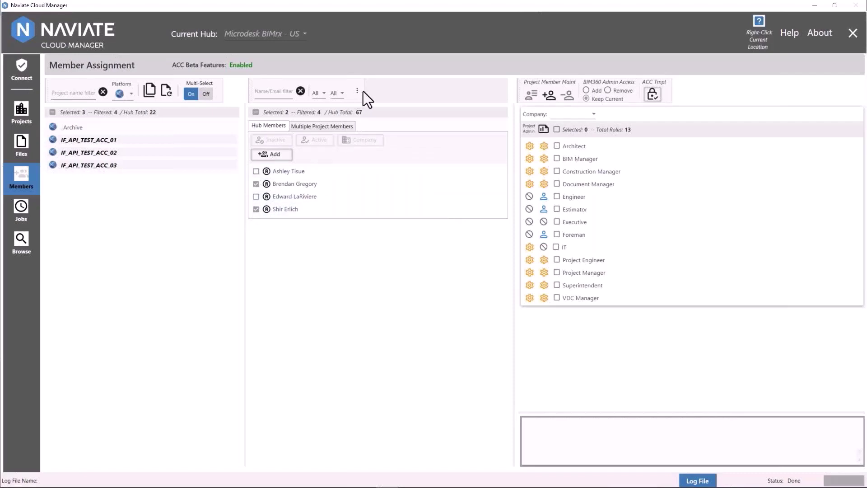
{"action": "left_click_drag", "start_coordinate": [515, 117], "coordinate": [534, 117]}
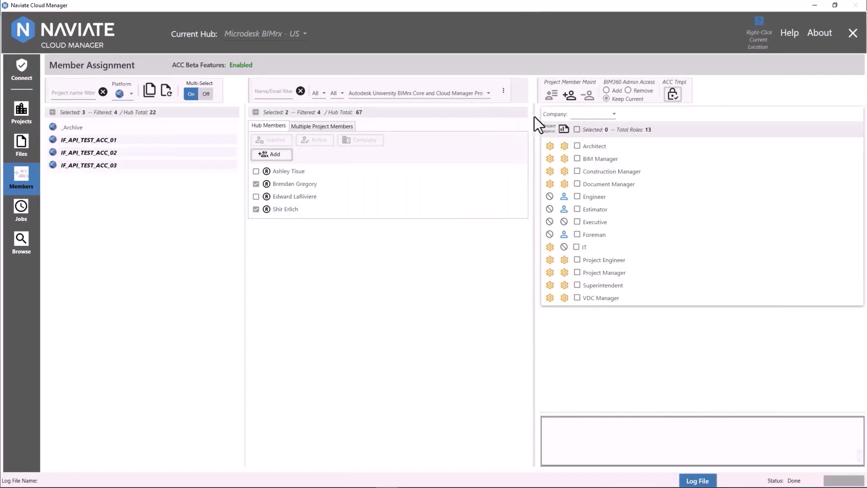
{"action": "left_click", "coordinate": [478, 93]}
{"action": "scroll", "coordinate": [420, 104], "scroll_direction": "up", "scroll_amount": 1}
{"action": "left_click", "coordinate": [413, 109]}
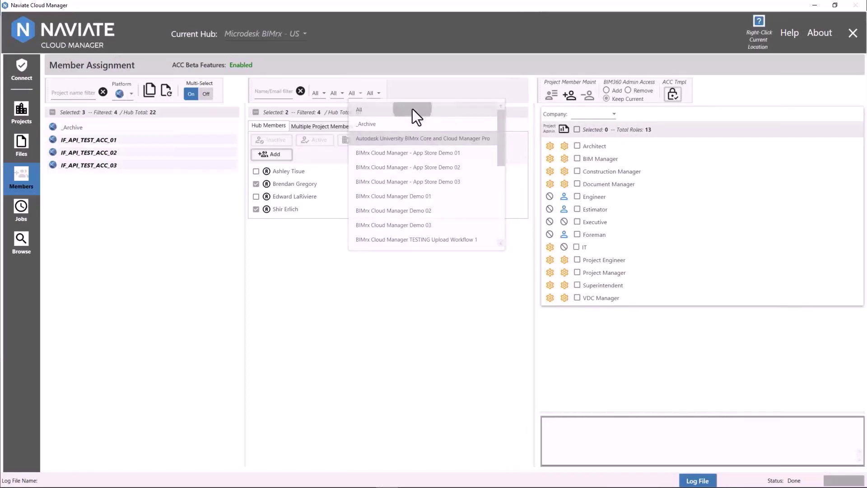
{"action": "left_click", "coordinate": [373, 91]}
- Tick one member with the Architect role, then reset the role filter to all roles
{"action": "left_click", "coordinate": [388, 143]}
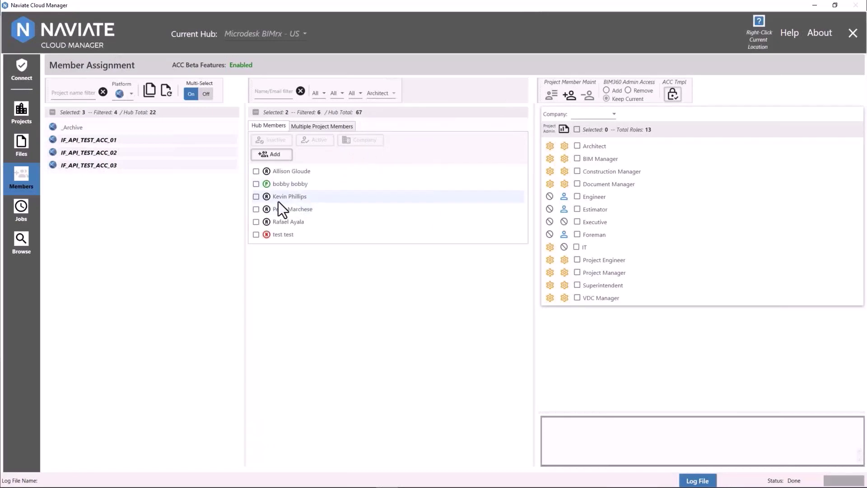
{"action": "left_click", "coordinate": [255, 197]}
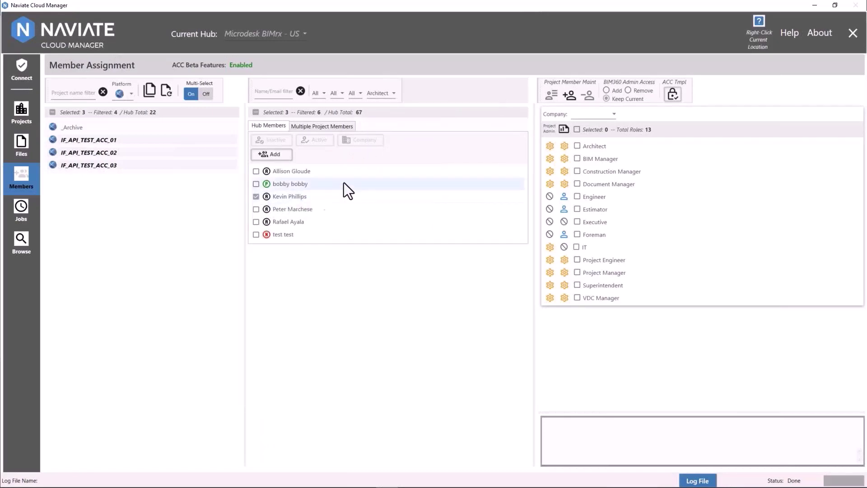
{"action": "left_click", "coordinate": [389, 92]}
{"action": "left_click", "coordinate": [387, 110]}
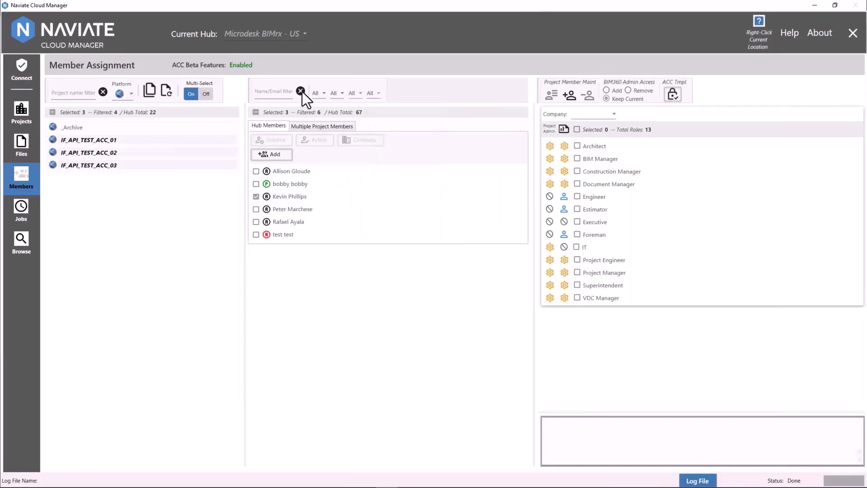
- Find the member matching 'Prat', tick them, and clear the name filter
{"action": "type", "text": "Prat"}
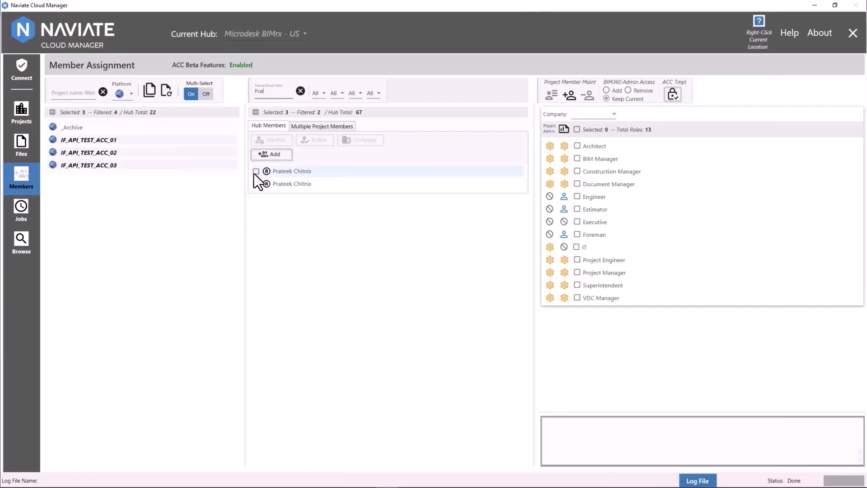
{"action": "left_click", "coordinate": [256, 171]}
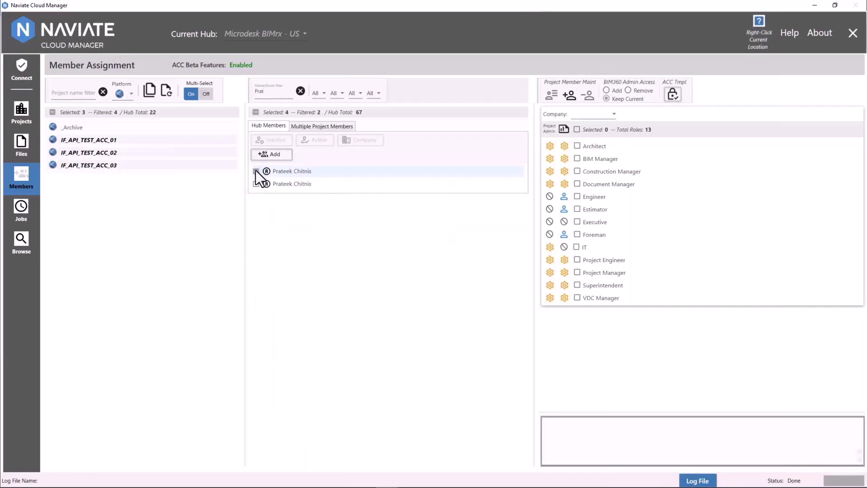
{"action": "left_click", "coordinate": [299, 91]}
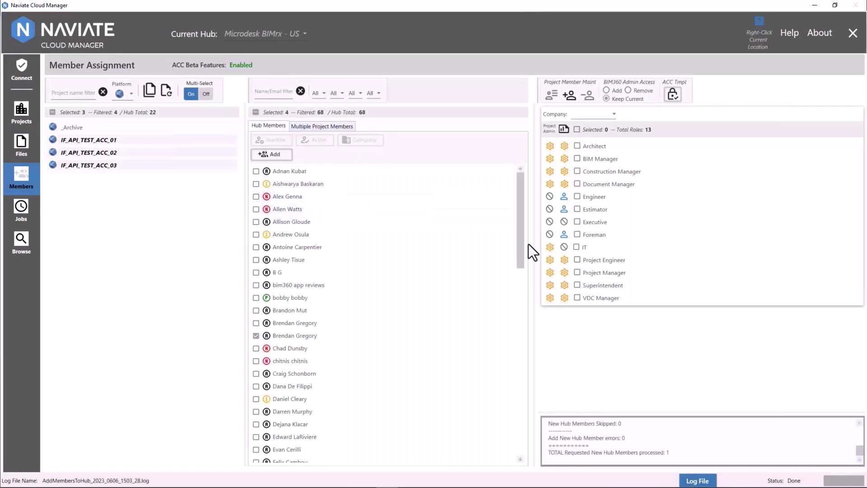
- Choose company Microdesk and roles BIM Manager and Engineer, with BIM360 Admin Access set to Add
{"action": "left_click", "coordinate": [594, 116]}
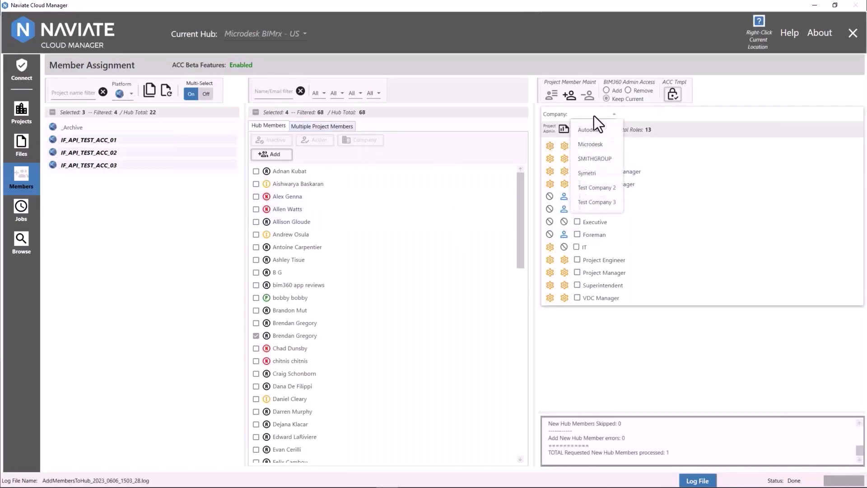
{"action": "left_click", "coordinate": [596, 144]}
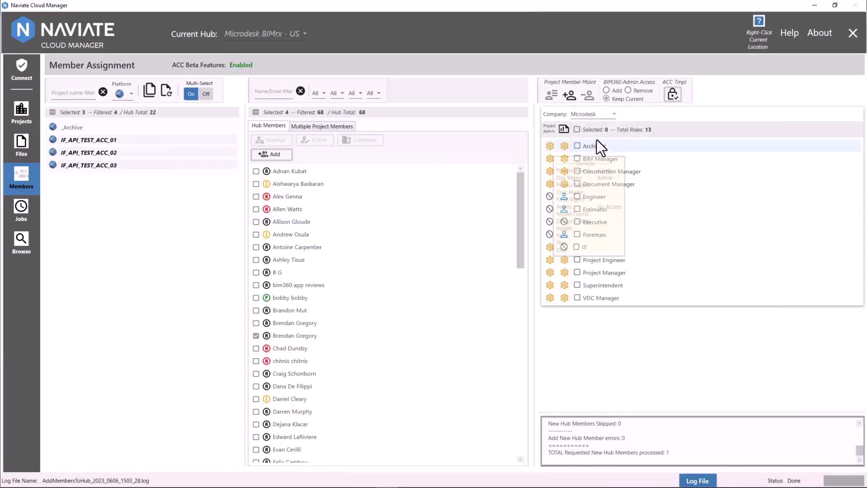
{"action": "left_click", "coordinate": [594, 155]}
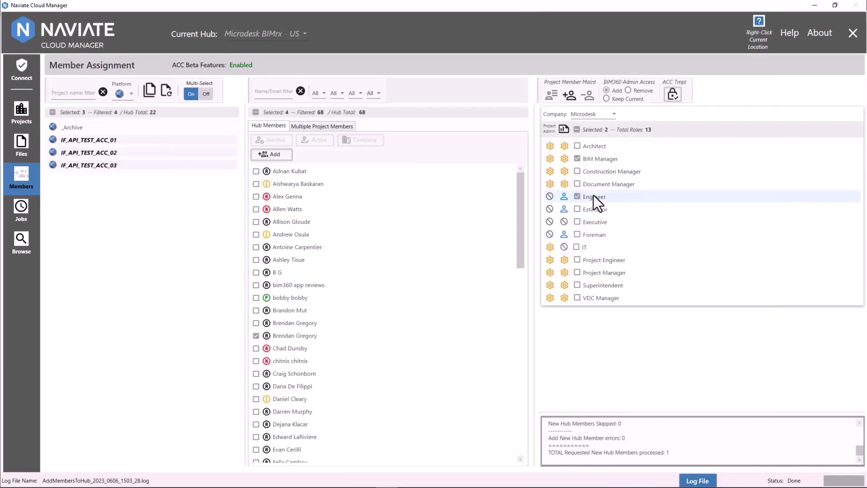
{"action": "left_click", "coordinate": [570, 100]}
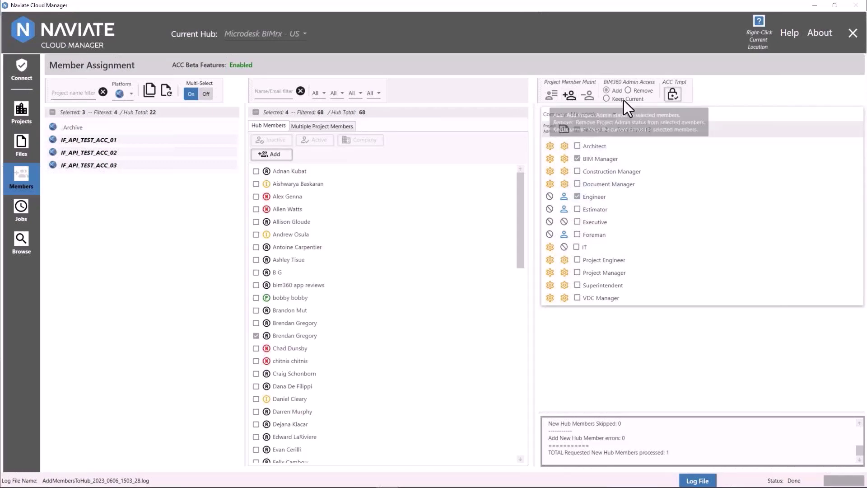
{"action": "left_click", "coordinate": [672, 95]}
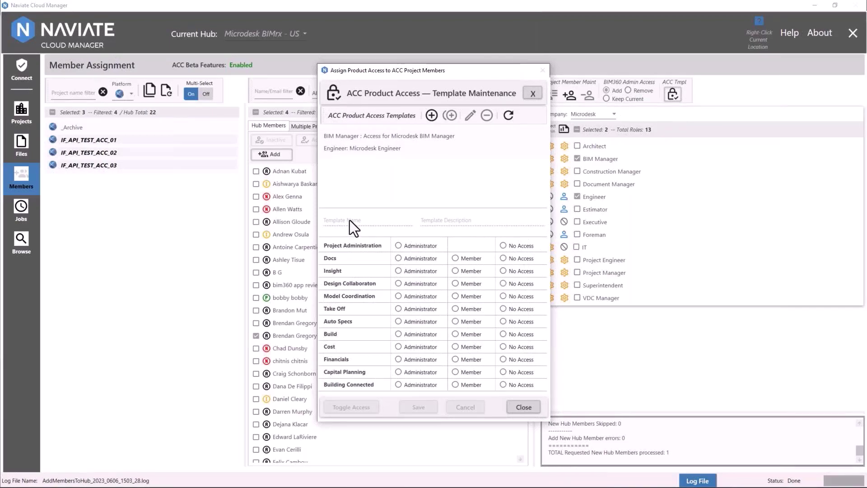
- Add a new template named 'Project Manager' with description 'Microdesk Project Manager'
{"action": "left_click", "coordinate": [435, 118]}
{"action": "left_click", "coordinate": [386, 218]}
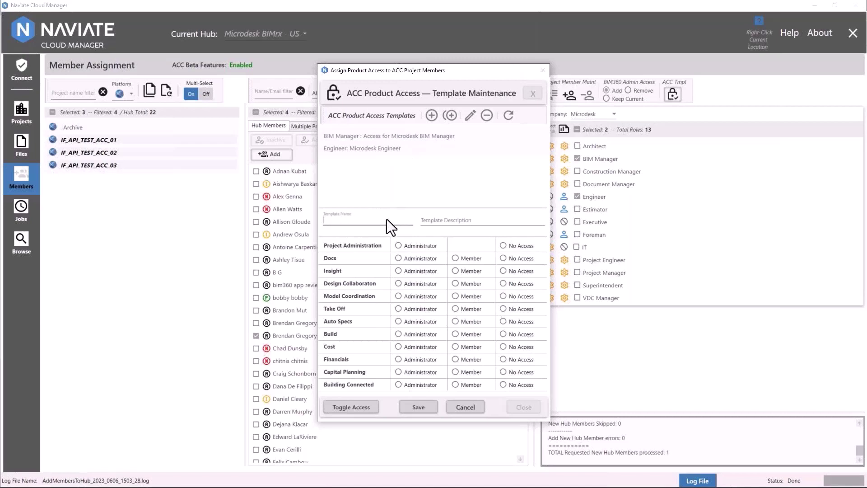
{"action": "type", "text": "Project Manager"}
{"action": "left_click", "coordinate": [431, 221]}
{"action": "type", "text": "Microde"}
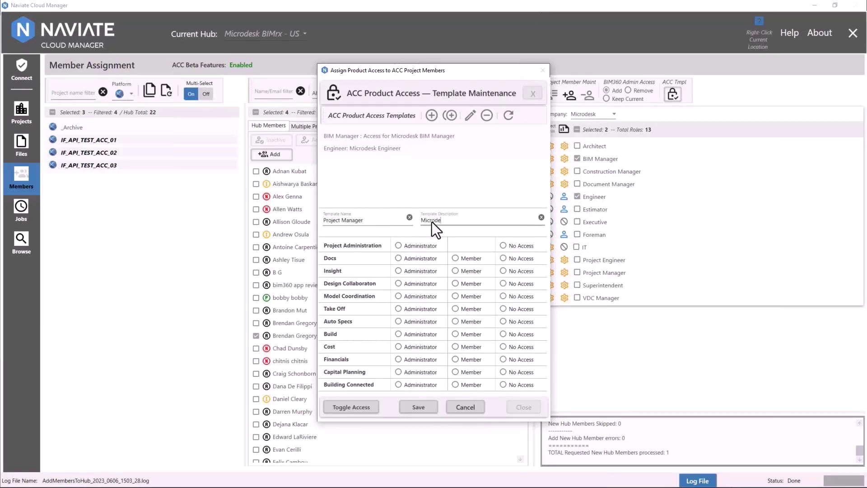
{"action": "type", "text": "sk Project Manager"}
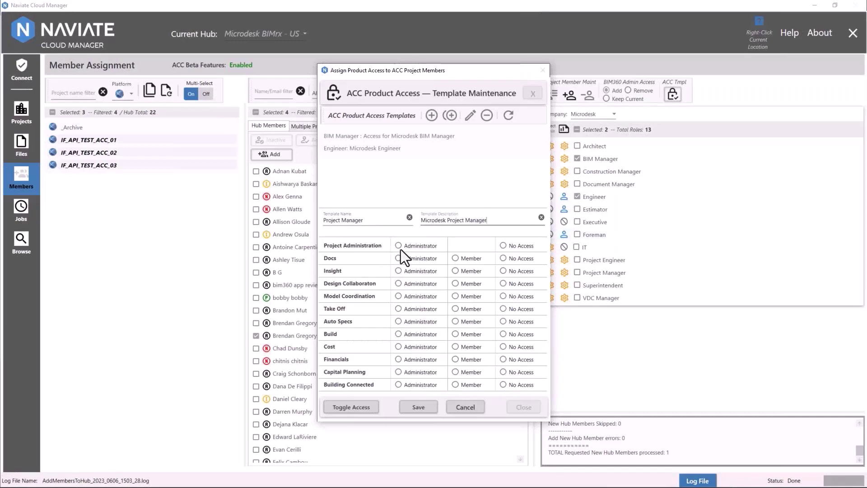
- Grant administrator on Project Administration, Docs, Insight; member on Design Collaboration, Model Coordination; others none
{"action": "left_click", "coordinate": [399, 246]}
{"action": "left_click", "coordinate": [399, 259]}
{"action": "left_click", "coordinate": [399, 271]}
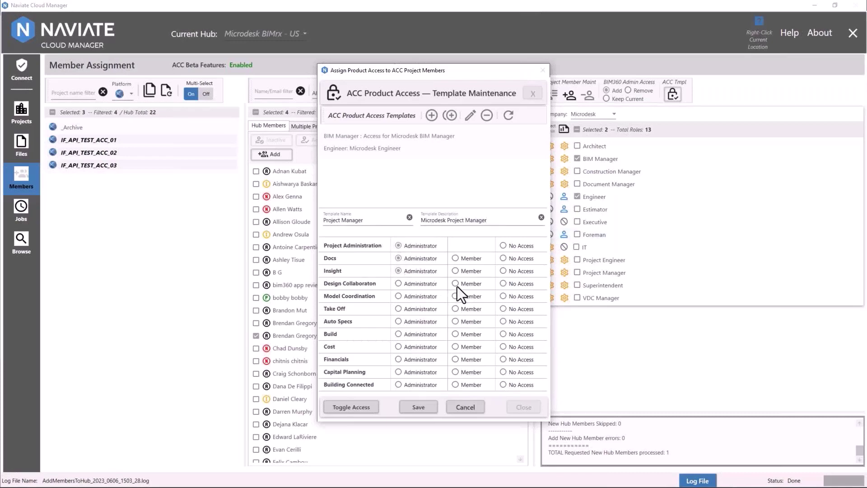
{"action": "left_click", "coordinate": [456, 284]}
{"action": "left_click", "coordinate": [456, 296]}
{"action": "left_click", "coordinate": [503, 309]}
{"action": "left_click", "coordinate": [502, 321]}
{"action": "left_click", "coordinate": [503, 334]}
{"action": "left_click", "coordinate": [503, 346]}
{"action": "left_click", "coordinate": [502, 360]}
{"action": "left_click", "coordinate": [502, 372]}
{"action": "left_click", "coordinate": [502, 385]}
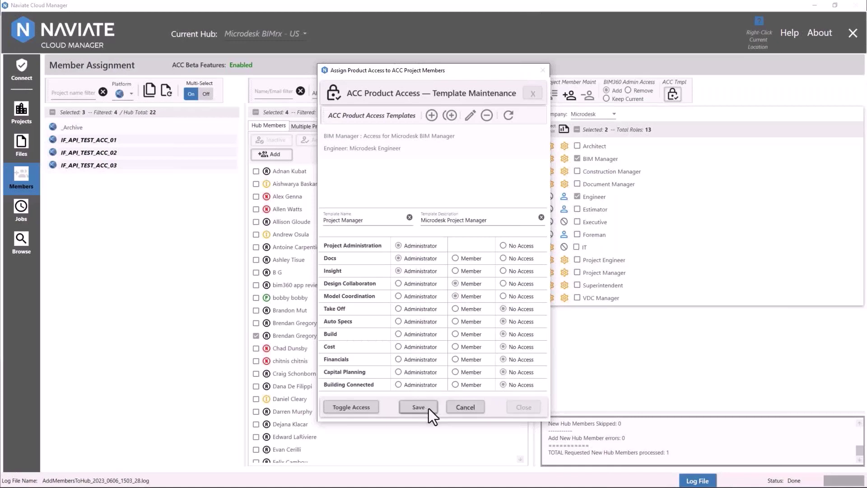
- Save the Project Manager template, confirm it, and close template maintenance
{"action": "left_click", "coordinate": [418, 406]}
{"action": "left_click", "coordinate": [453, 279]}
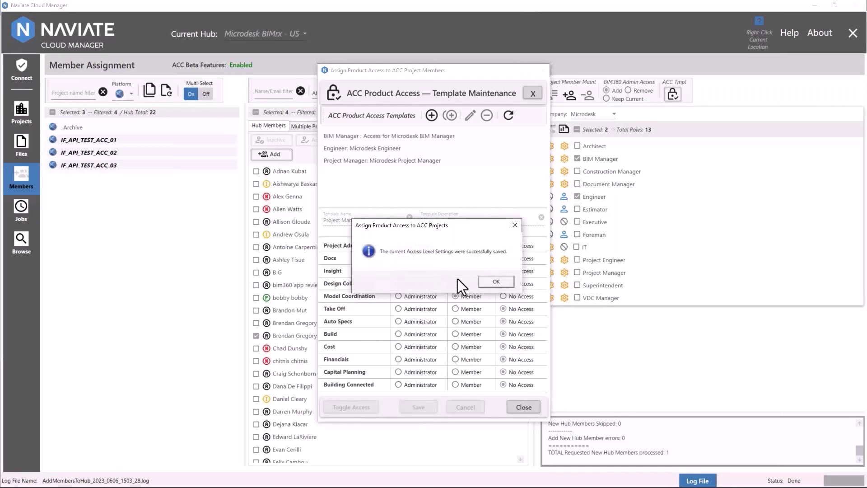
{"action": "left_click", "coordinate": [496, 280]}
{"action": "left_click", "coordinate": [522, 407]}
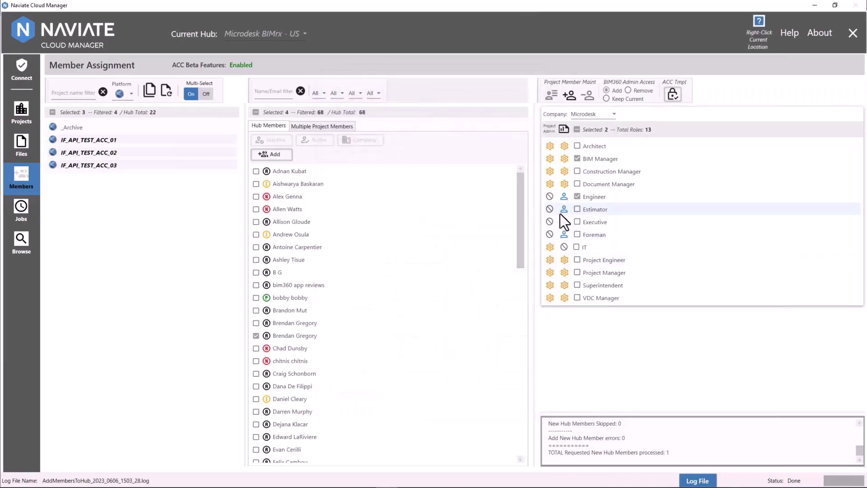
- Import the four selected members into the three projects with the Project Manager template
{"action": "left_click", "coordinate": [570, 95]}
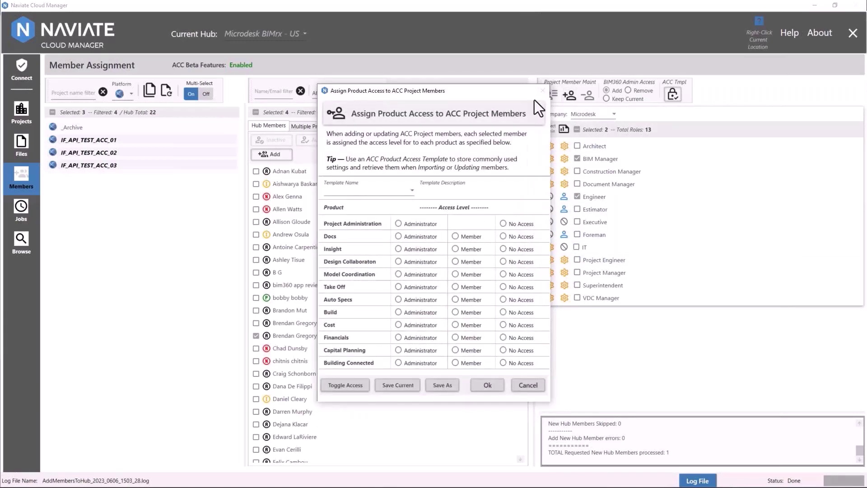
{"action": "left_click", "coordinate": [395, 194]}
{"action": "left_click", "coordinate": [396, 237]}
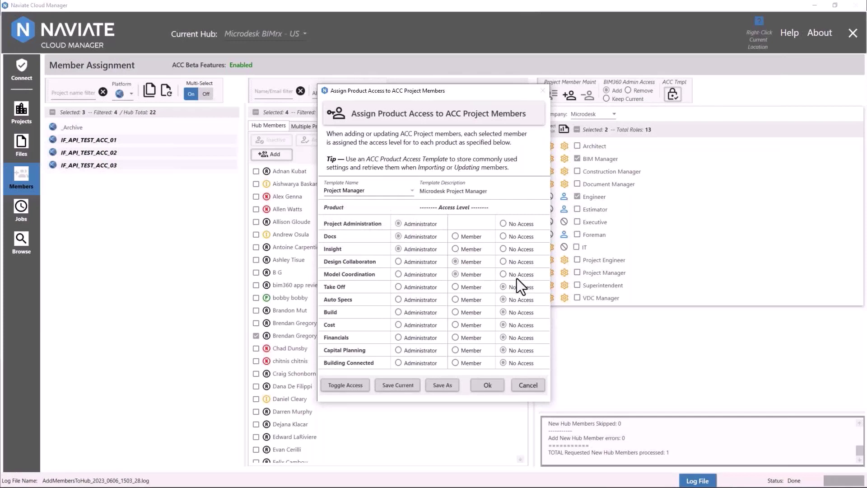
{"action": "left_click", "coordinate": [488, 385]}
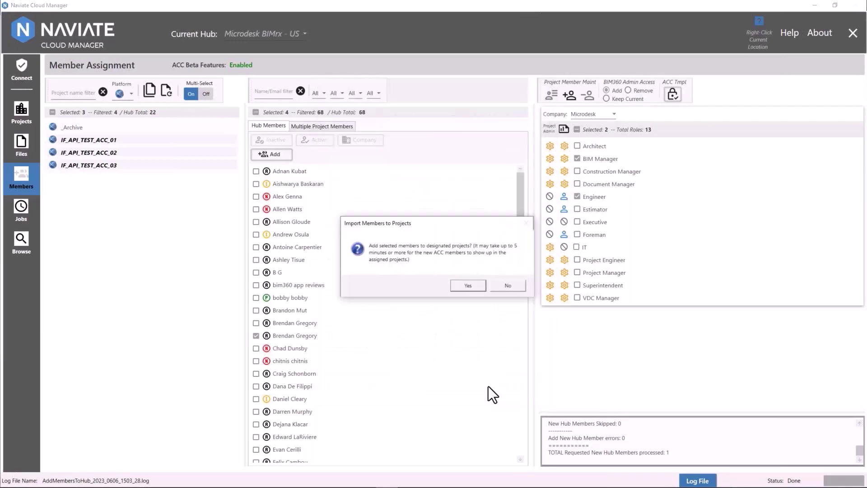
{"action": "left_click", "coordinate": [461, 286]}
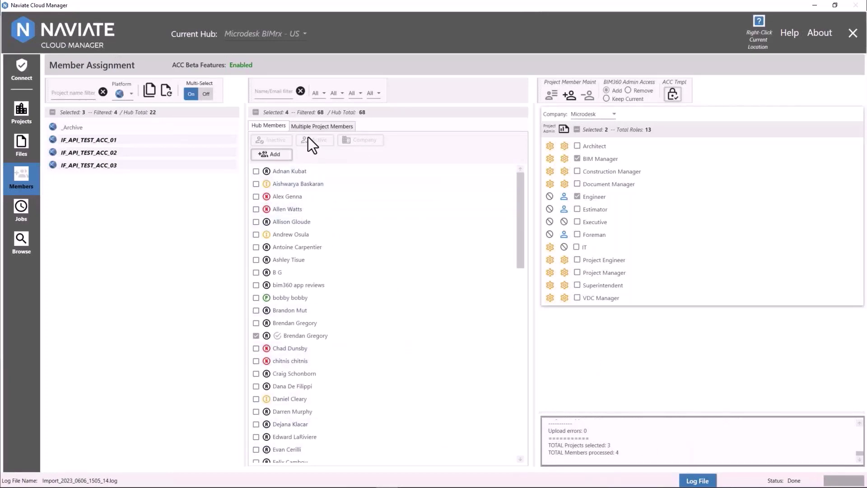
- With multi-select off, select one member of project IF_API_TEST_ACC_01
{"action": "left_click", "coordinate": [256, 113]}
{"action": "left_click", "coordinate": [207, 94]}
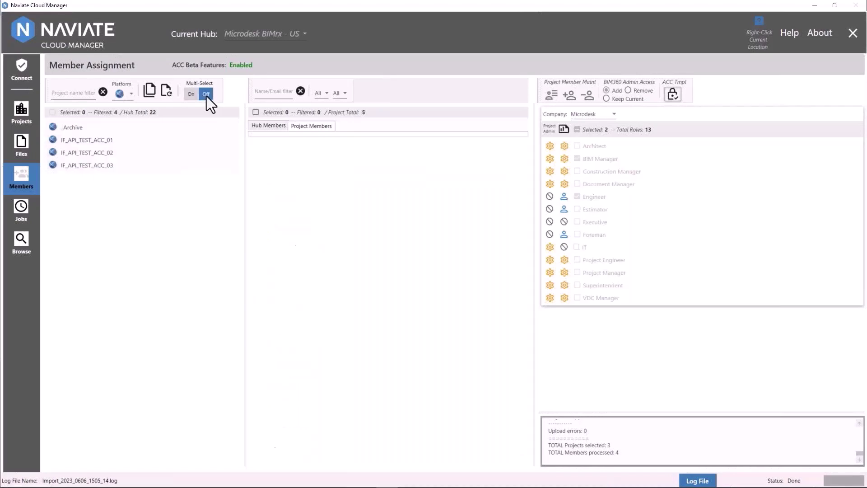
{"action": "left_click", "coordinate": [141, 140]}
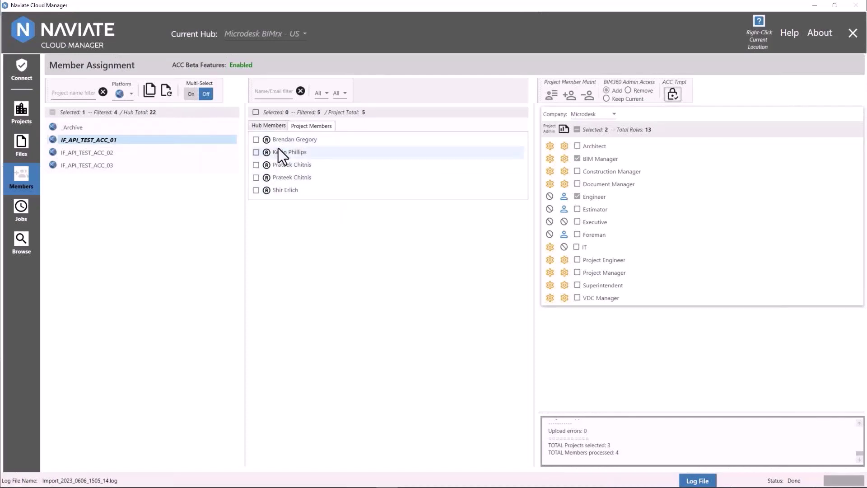
{"action": "left_click", "coordinate": [278, 141]}
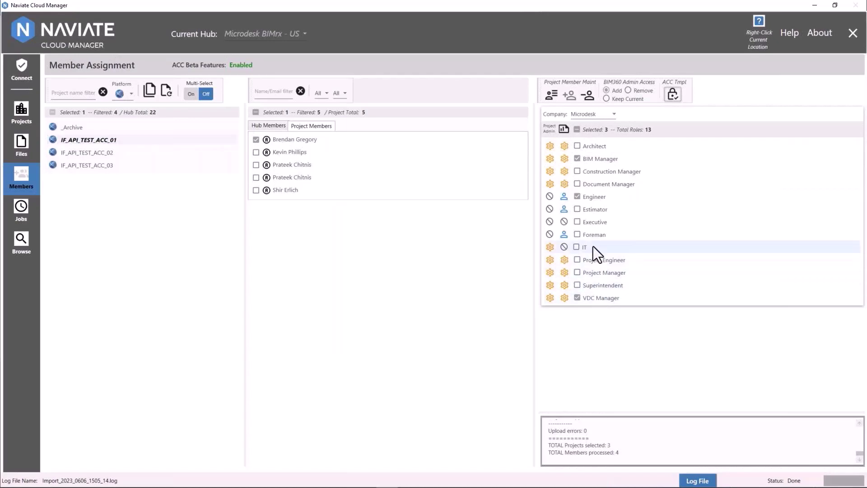
- Update the member with the Engineer template, making Insight, Model Coordination, Take Off, Auto Specs administrator
{"action": "left_click", "coordinate": [549, 100]}
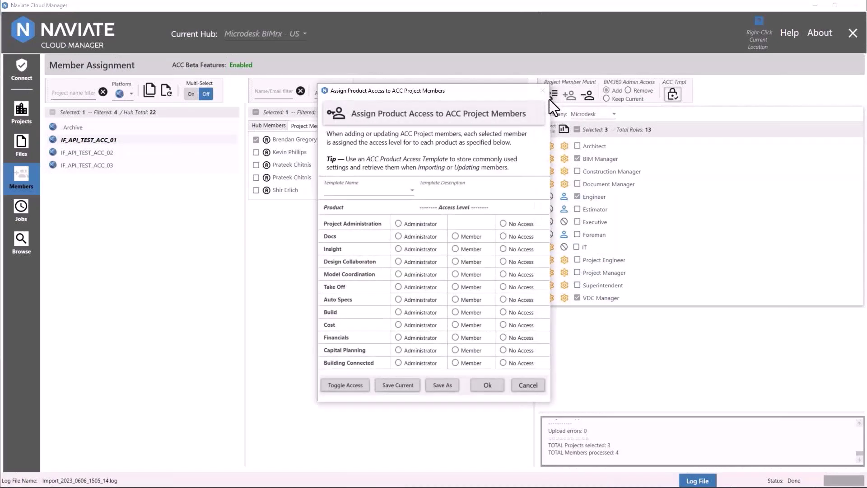
{"action": "left_click", "coordinate": [408, 192]}
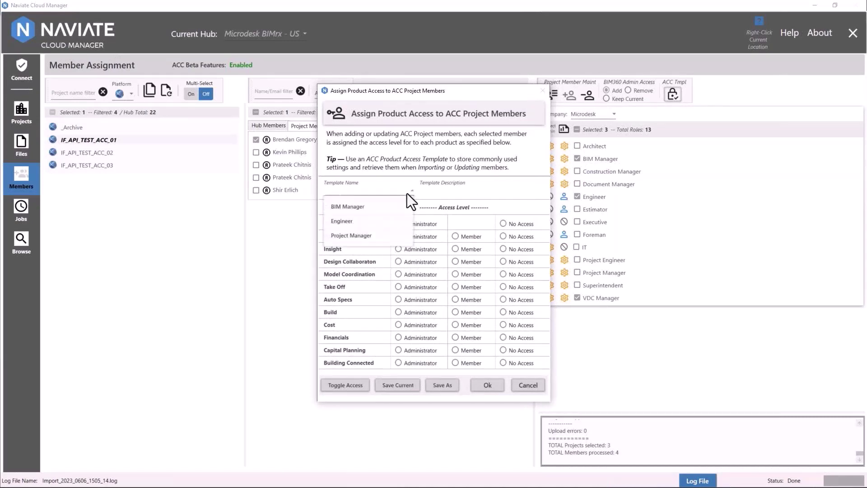
{"action": "left_click", "coordinate": [403, 222]}
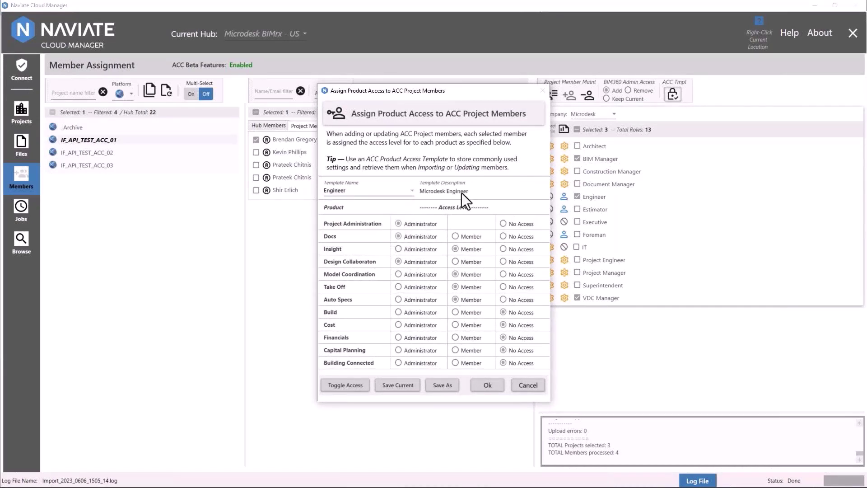
{"action": "left_click", "coordinate": [413, 251]}
{"action": "left_click", "coordinate": [424, 274]}
{"action": "left_click", "coordinate": [421, 288]}
{"action": "left_click", "coordinate": [421, 300]}
{"action": "left_click", "coordinate": [487, 384]}
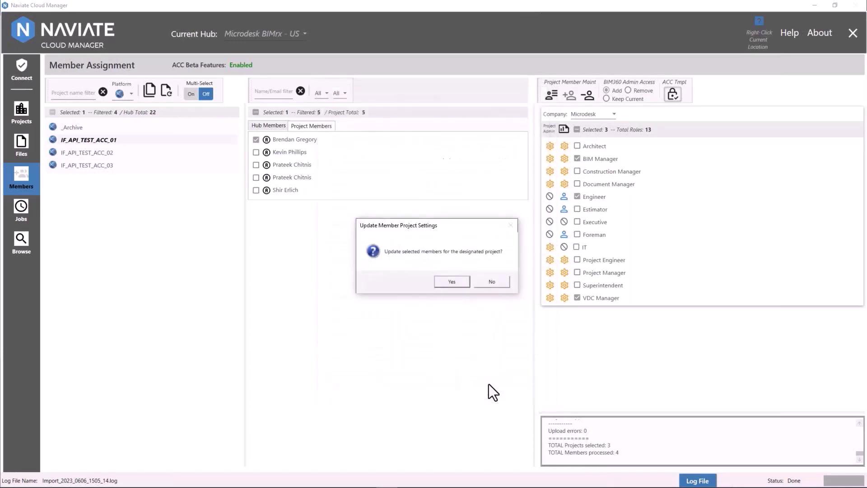
{"action": "left_click", "coordinate": [463, 283]}
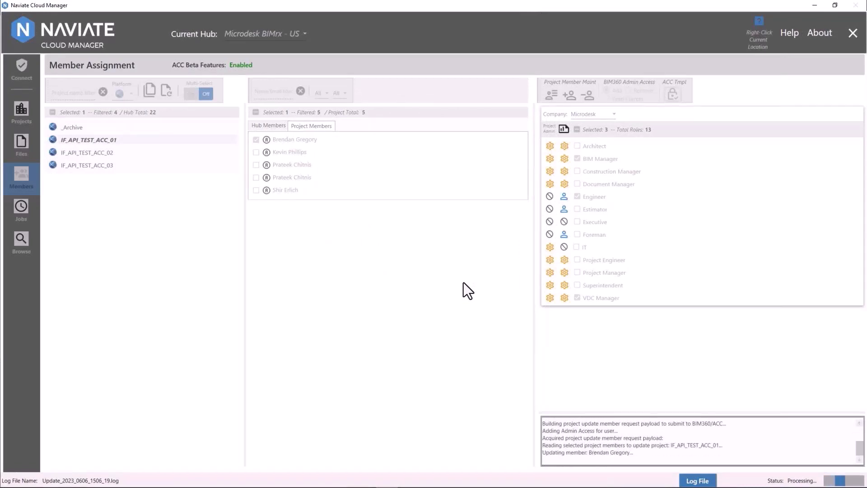
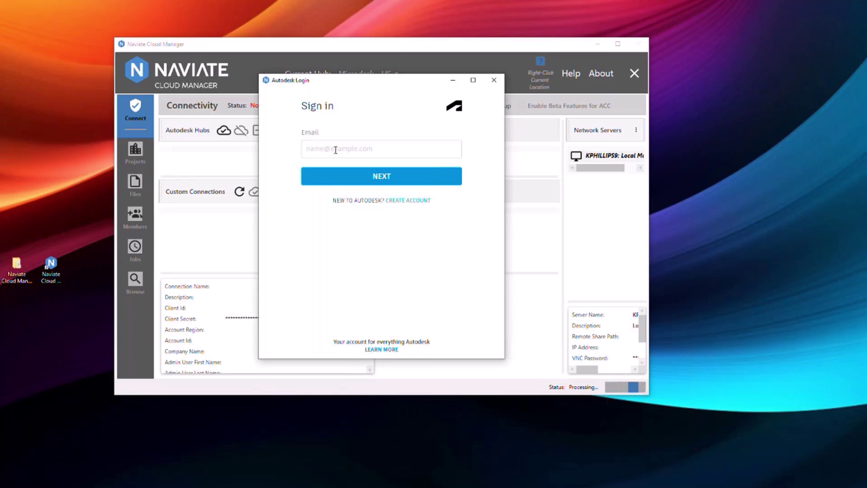
- Sign in with the Autodesk account email and allow Naviate Cloud Manager to access it
{"action": "left_click", "coordinate": [335, 150]}
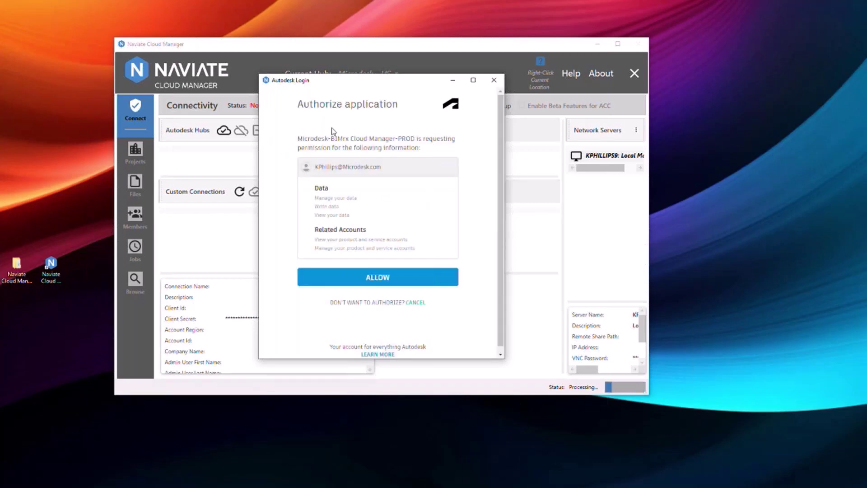
{"action": "left_click", "coordinate": [377, 279]}
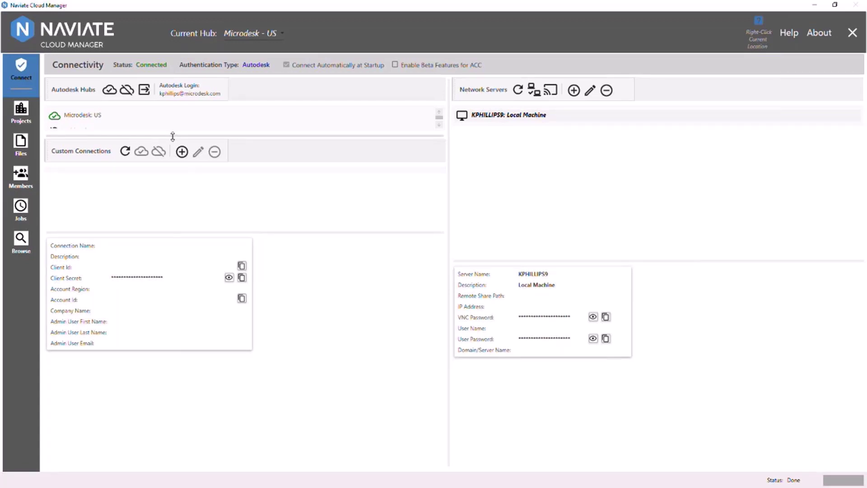
{"action": "key", "text": "alt+Tab"}
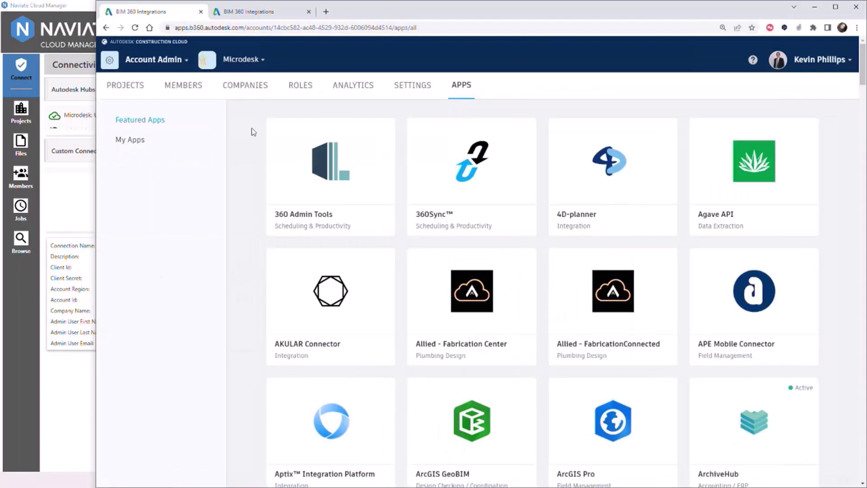
- Confirm Naviate Cloud Manager is Active in ACC Account Admin and launch it from its details page
{"action": "left_click", "coordinate": [159, 60]}
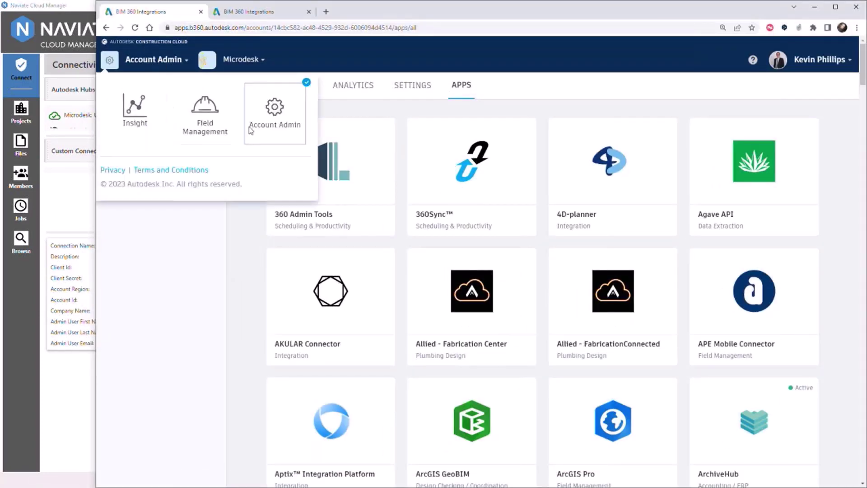
{"action": "left_click", "coordinate": [244, 221]}
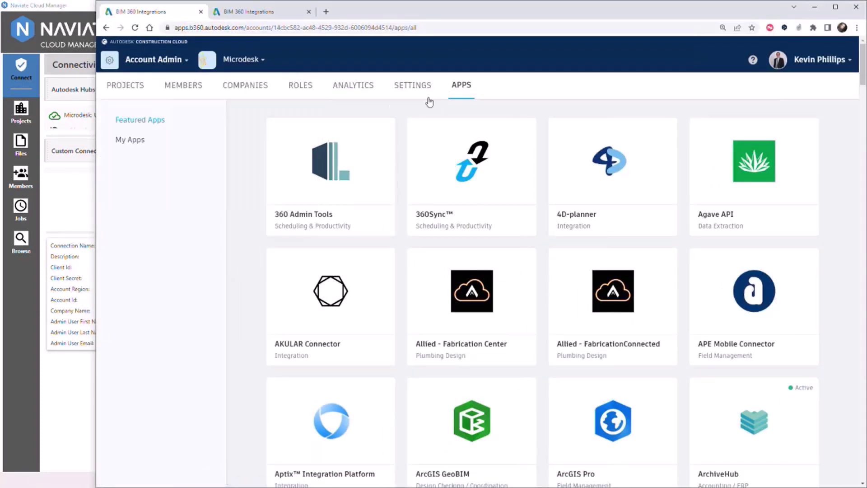
{"action": "left_click", "coordinate": [268, 17]}
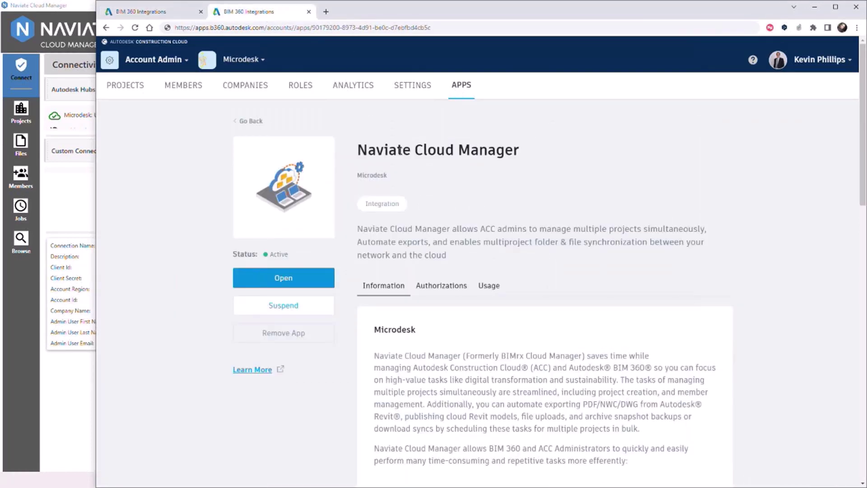
{"action": "left_click", "coordinate": [285, 289]}
{"action": "left_click", "coordinate": [816, 7]}
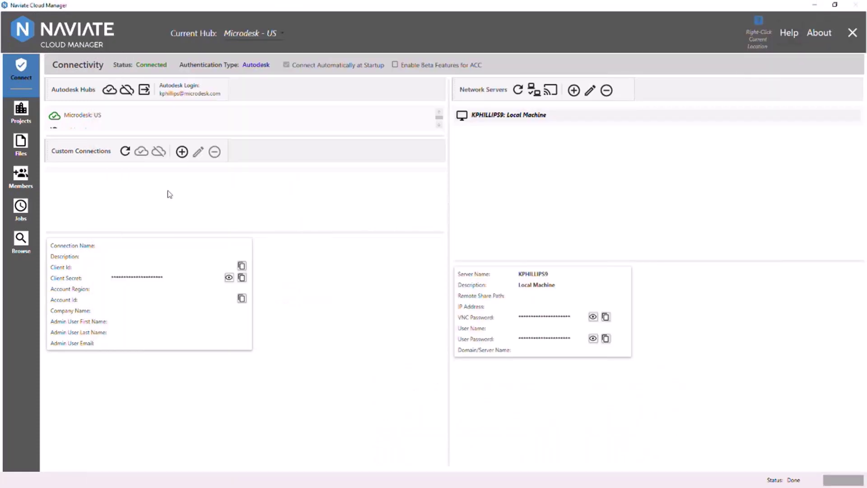
- Select the Microdesk: US hub and browse its list of 90 projects
{"action": "left_click_drag", "start_coordinate": [116, 135], "coordinate": [116, 277]}
{"action": "left_click", "coordinate": [85, 223]}
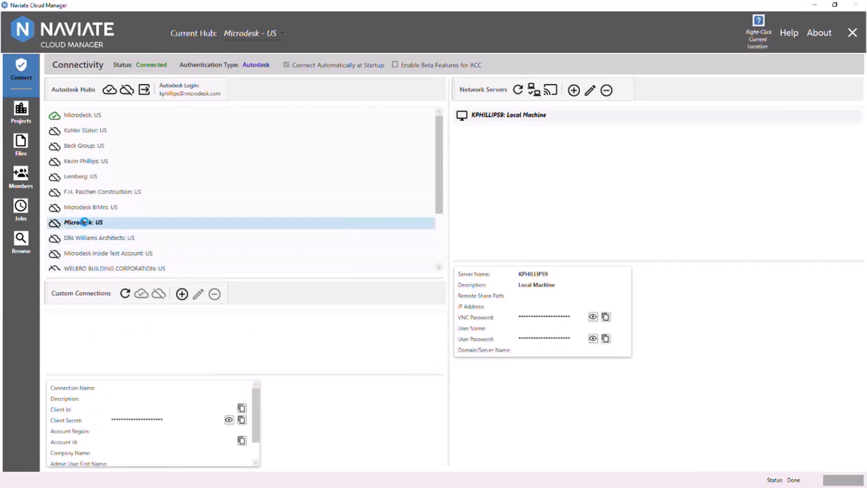
{"action": "left_click", "coordinate": [24, 242]}
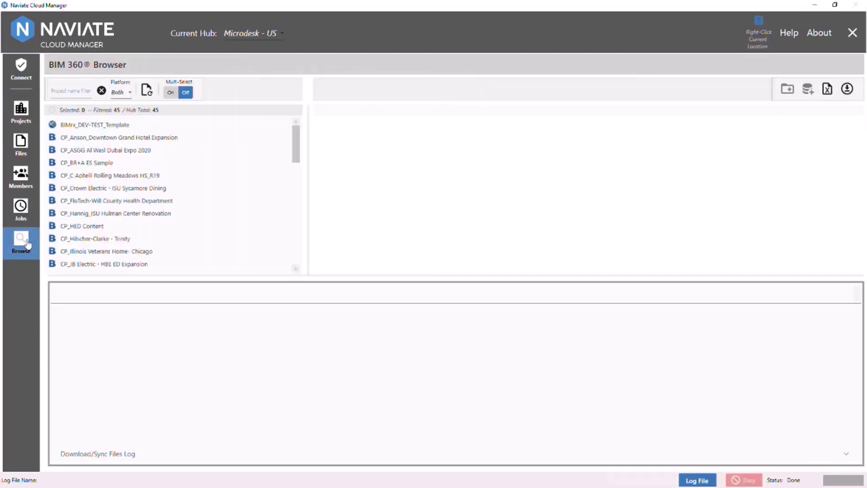
{"action": "left_click_drag", "start_coordinate": [79, 276], "coordinate": [80, 316]}
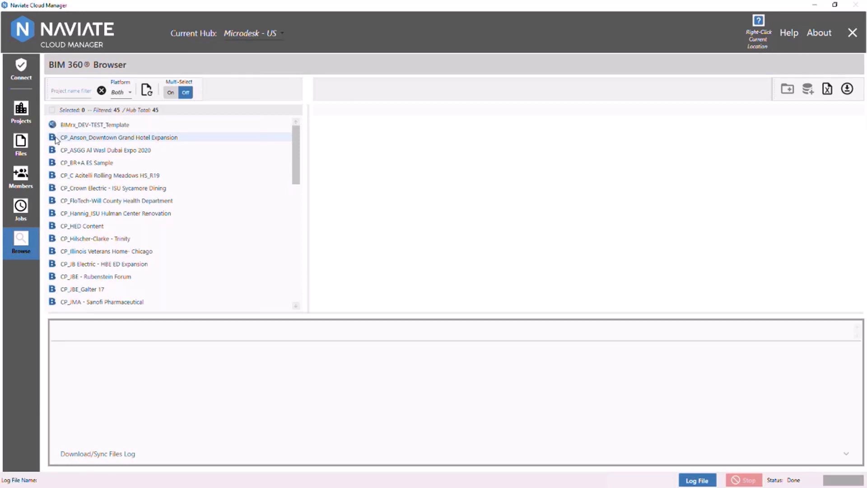
{"action": "left_click", "coordinate": [21, 68]}
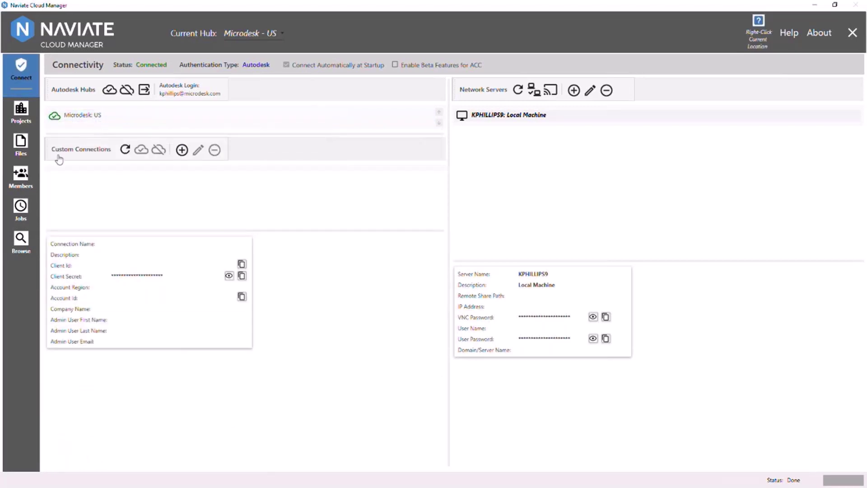
{"action": "left_click", "coordinate": [23, 236]}
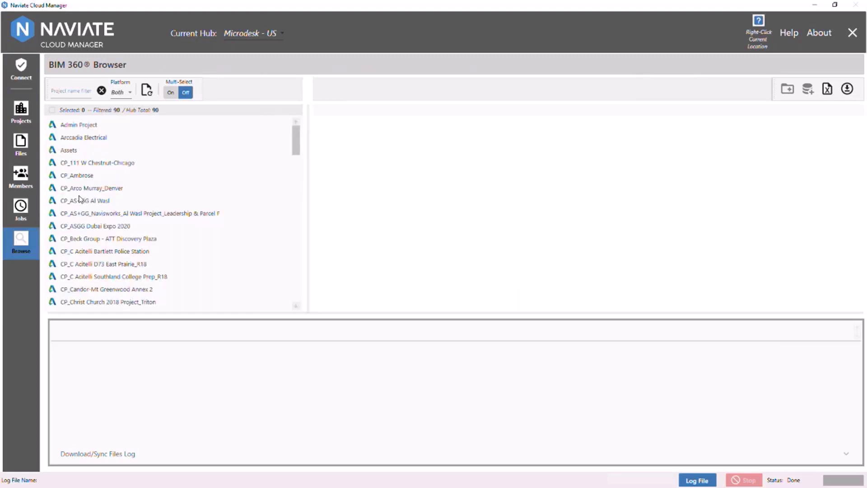
{"action": "left_click", "coordinate": [112, 166]}
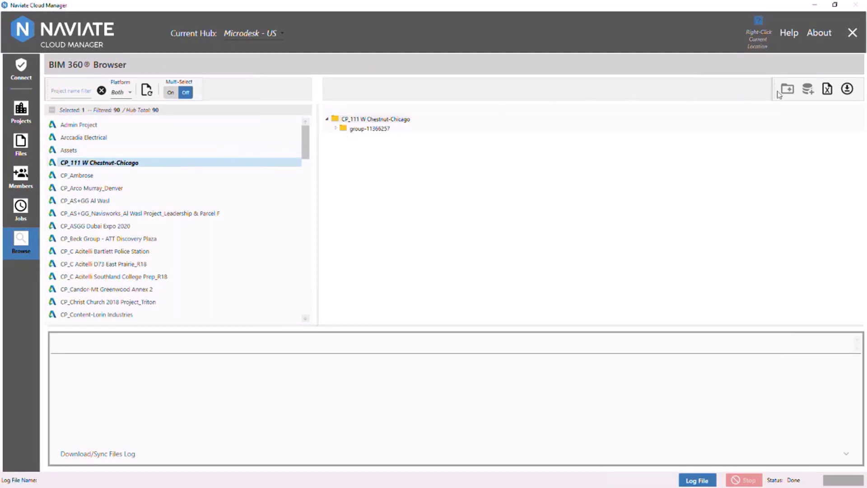
{"action": "left_click", "coordinate": [847, 89]}
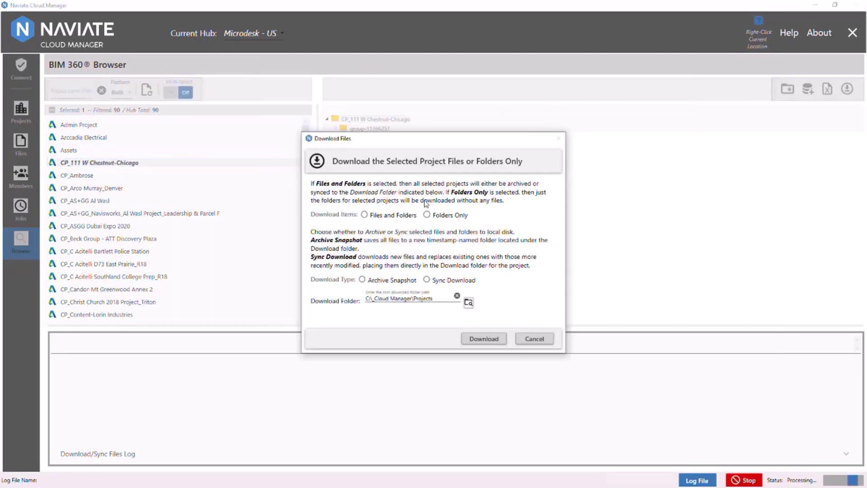
{"action": "left_click", "coordinate": [364, 215]}
{"action": "left_click", "coordinate": [362, 279]}
{"action": "left_click", "coordinate": [468, 301]}
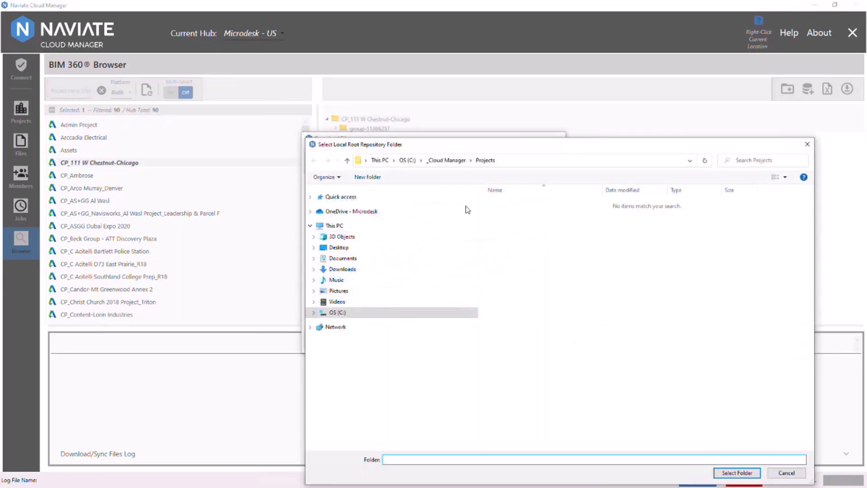
{"action": "left_click", "coordinate": [447, 161]}
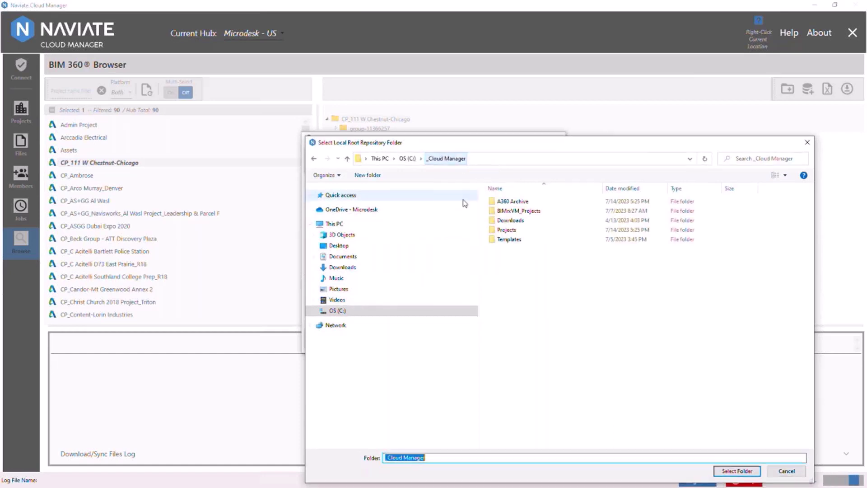
{"action": "double_click", "coordinate": [511, 202]}
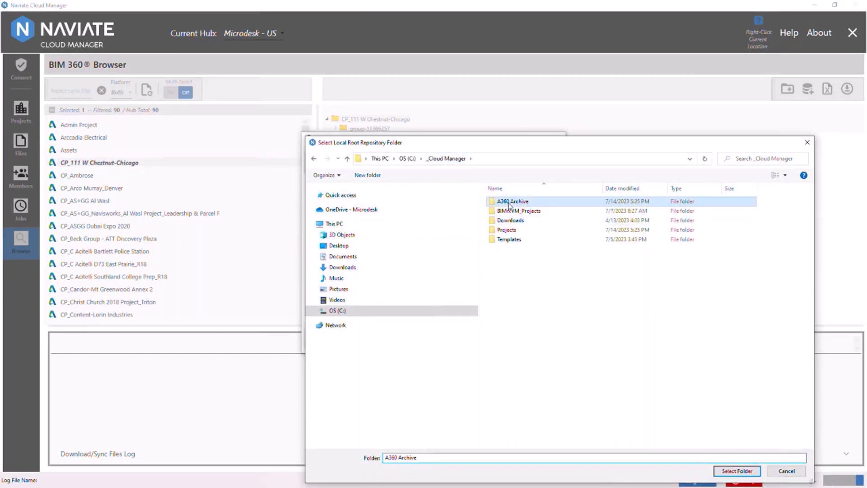
{"action": "left_click", "coordinate": [735, 470]}
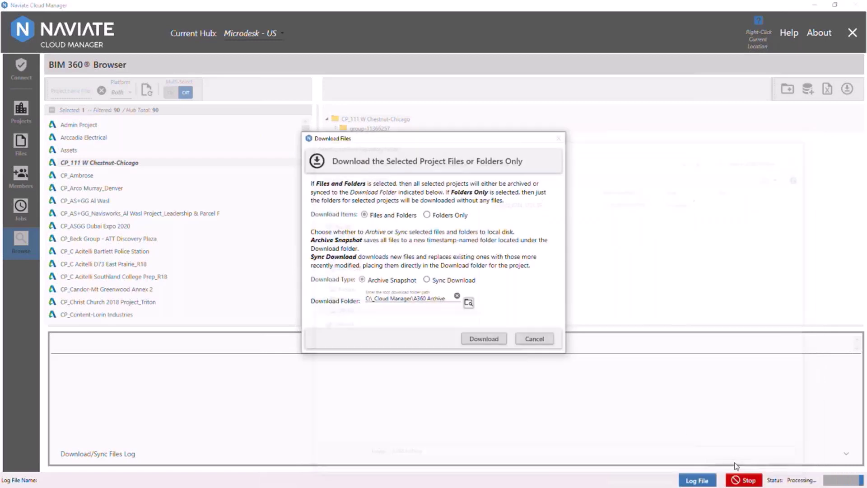
{"action": "left_click", "coordinate": [482, 339]}
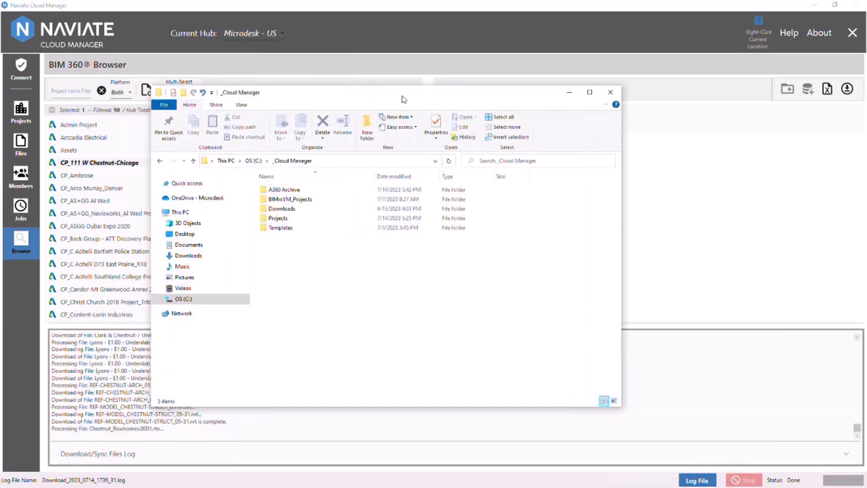
{"action": "left_click_drag", "start_coordinate": [401, 96], "coordinate": [419, 92]}
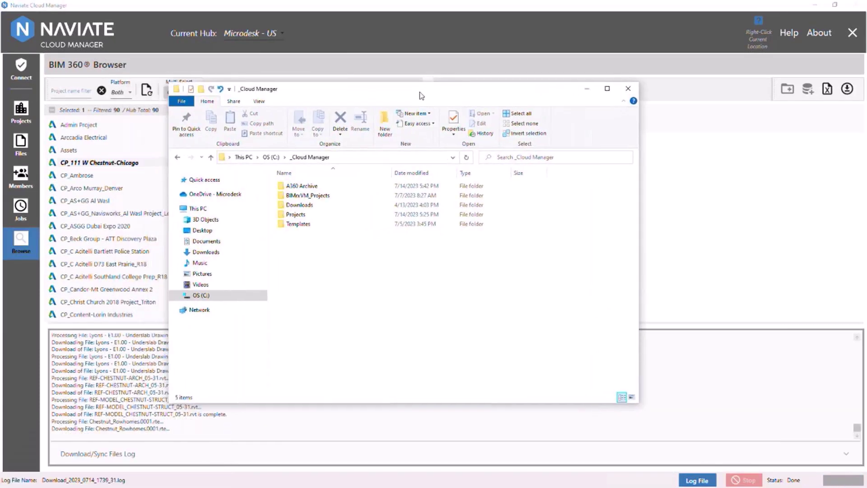
{"action": "double_click", "coordinate": [306, 187]}
{"action": "double_click", "coordinate": [307, 204]}
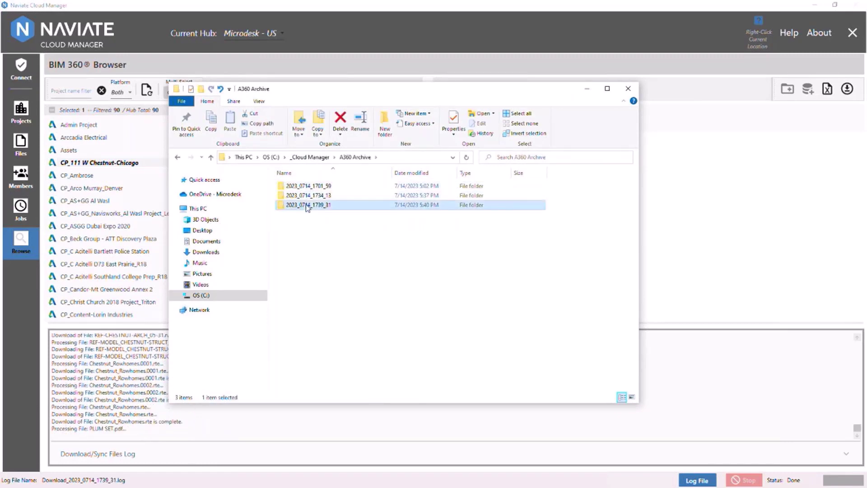
{"action": "double_click", "coordinate": [306, 187]}
{"action": "double_click", "coordinate": [306, 188]}
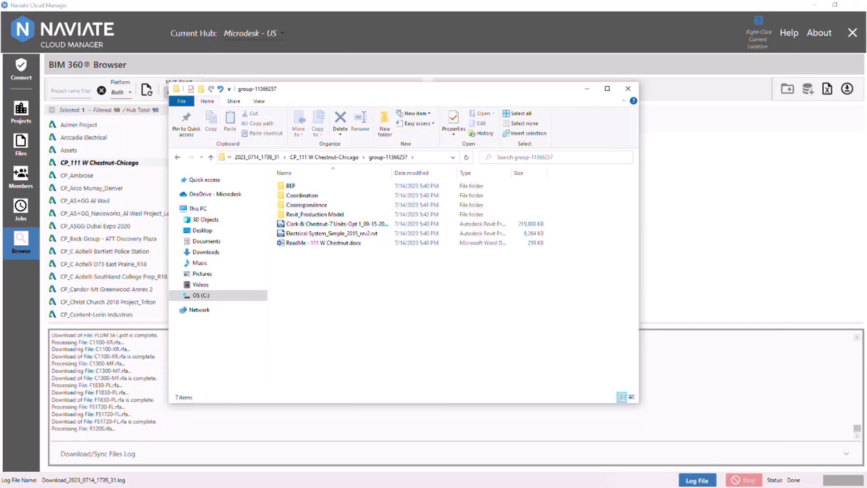
{"action": "left_click", "coordinate": [343, 33]}
{"action": "left_click", "coordinate": [286, 31]}
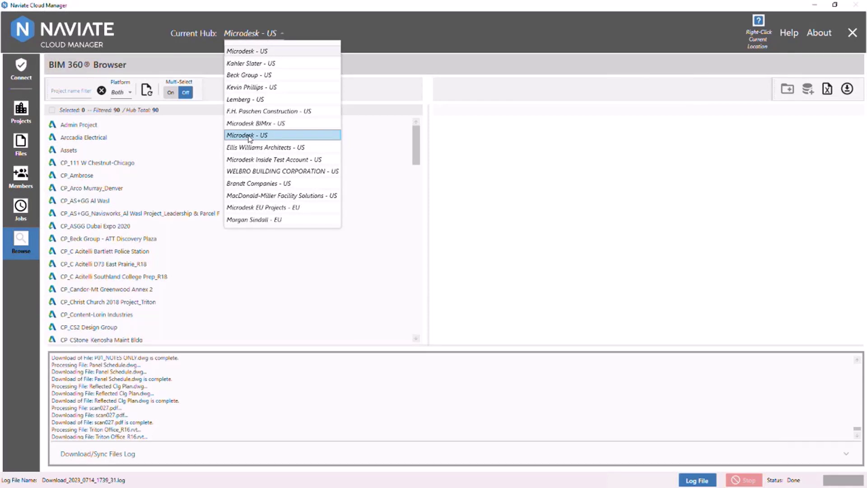
- Switch to the Microdesk - US hub with 45 projects and show its Projects page
{"action": "left_click", "coordinate": [250, 136]}
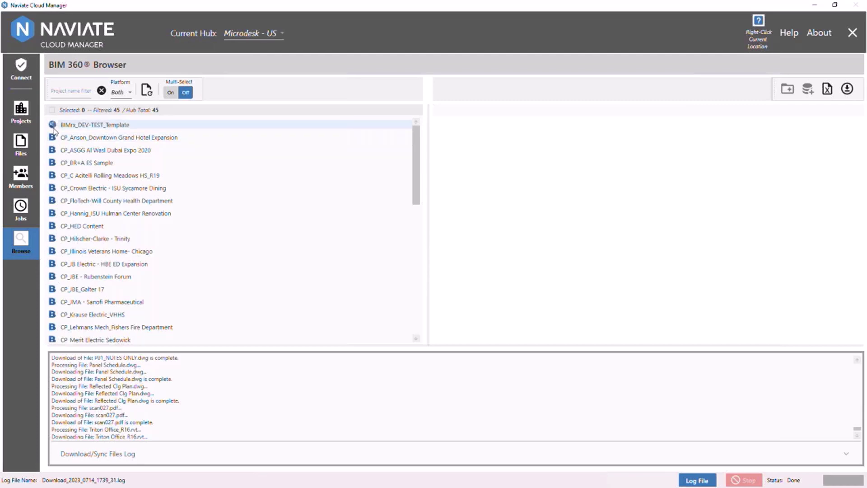
{"action": "left_click", "coordinate": [22, 116]}
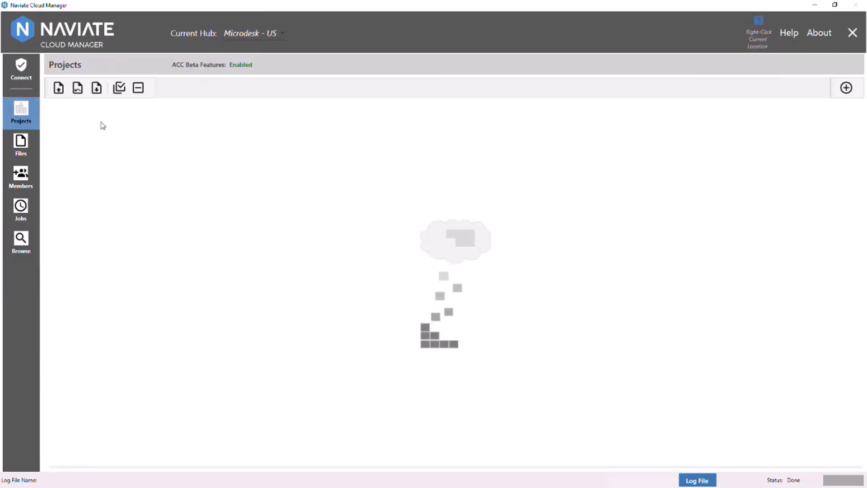
- Open Multi-Platform Project Template.xlsx from the desktop's Naviate Cloud Manager Beta v2.10.5.17 folder
{"action": "key", "text": "super+Down"}
{"action": "double_click", "coordinate": [15, 284]}
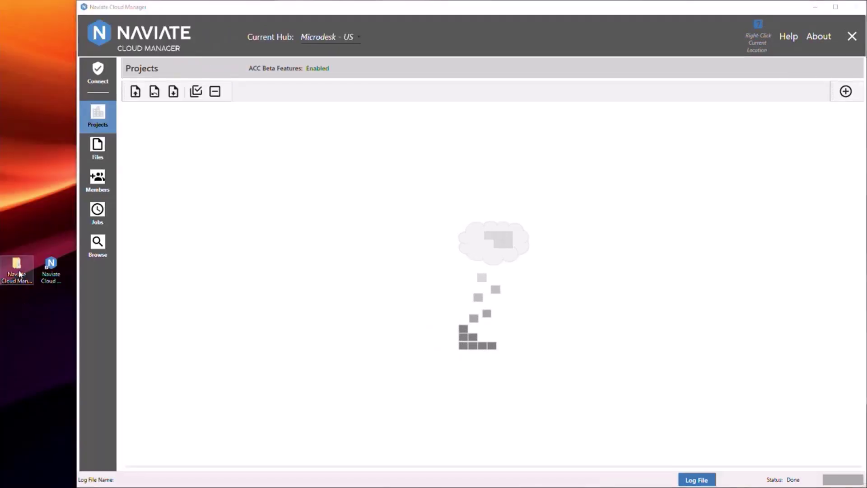
{"action": "left_click", "coordinate": [399, 206]}
{"action": "double_click", "coordinate": [398, 205]}
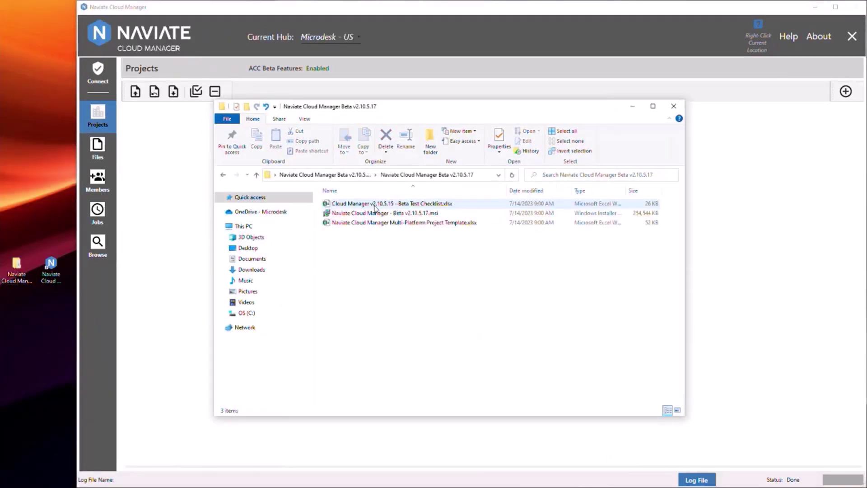
{"action": "left_click", "coordinate": [375, 223]}
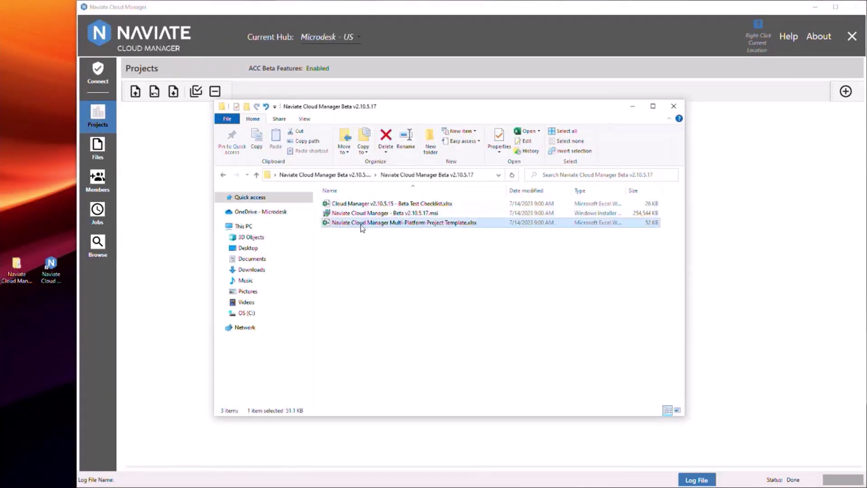
{"action": "double_click", "coordinate": [403, 226]}
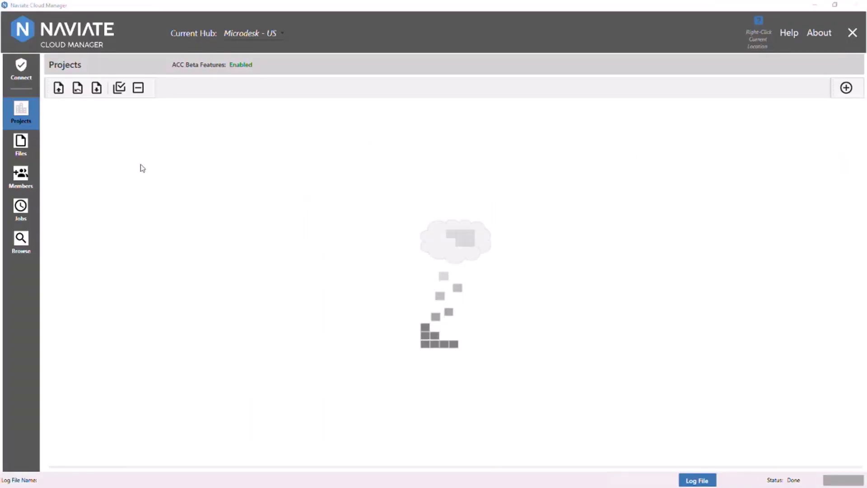
{"action": "left_click", "coordinate": [58, 88]}
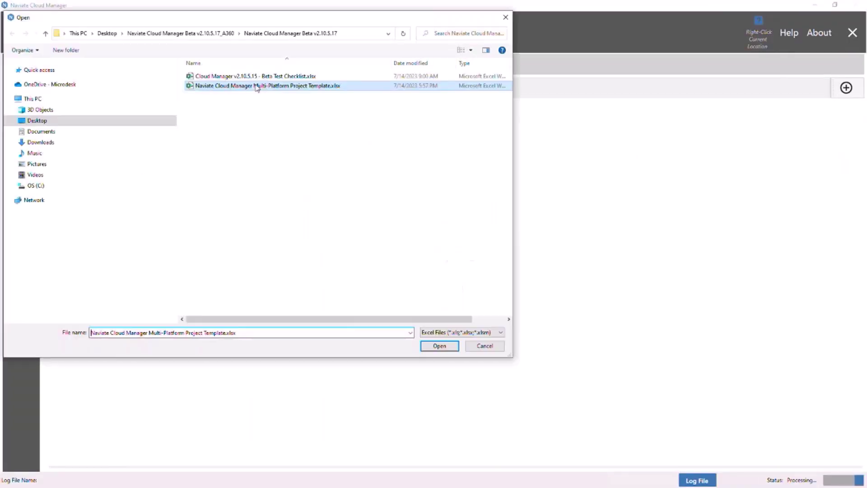
{"action": "left_click", "coordinate": [439, 346]}
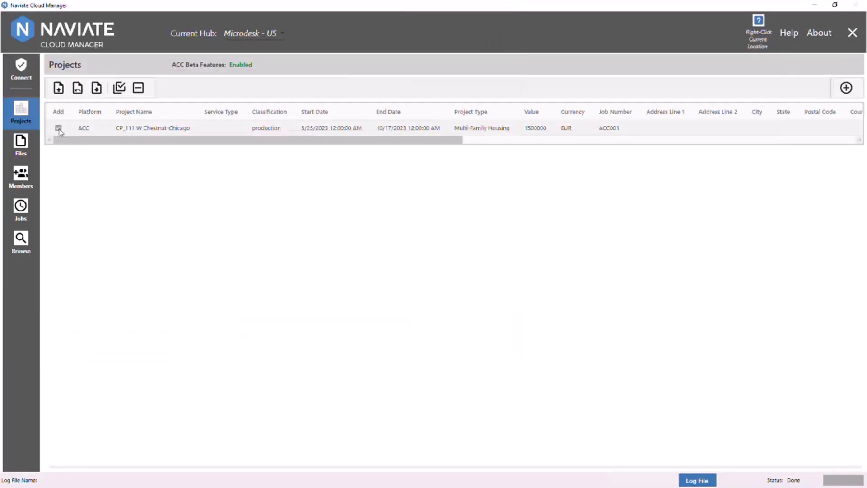
{"action": "left_click_drag", "start_coordinate": [68, 141], "coordinate": [85, 143]}
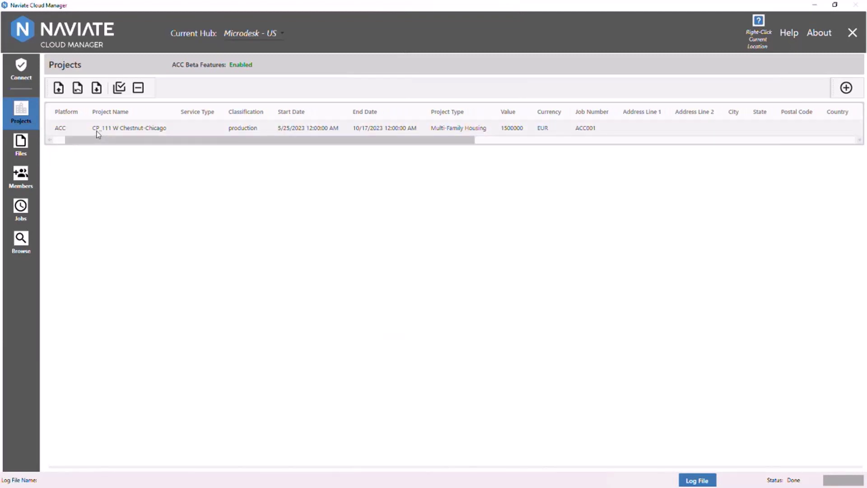
{"action": "left_click_drag", "start_coordinate": [166, 141], "coordinate": [749, 133]}
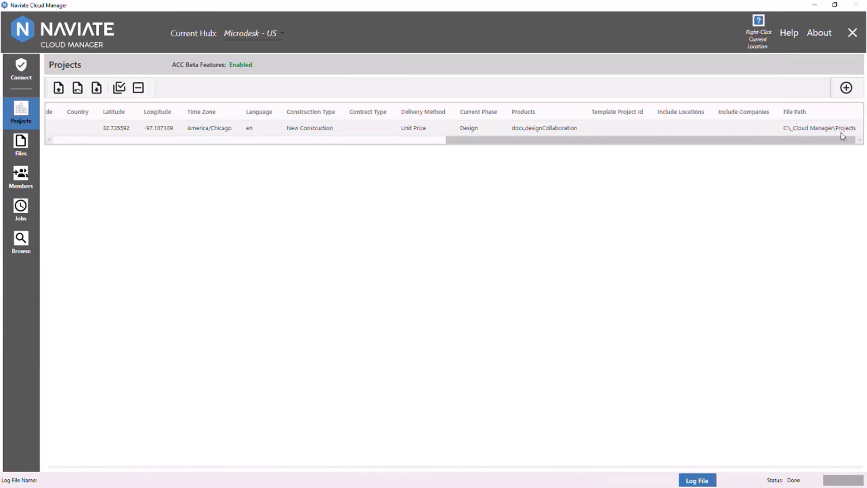
{"action": "left_click", "coordinate": [846, 87]}
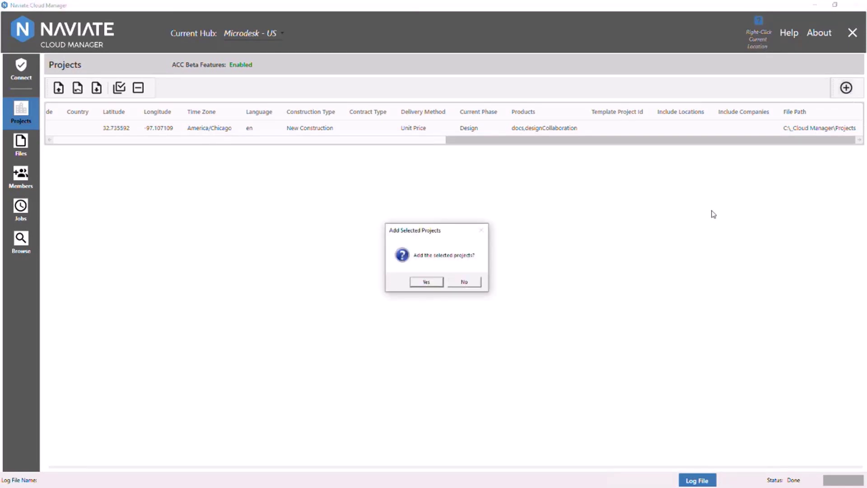
{"action": "left_click", "coordinate": [426, 281]}
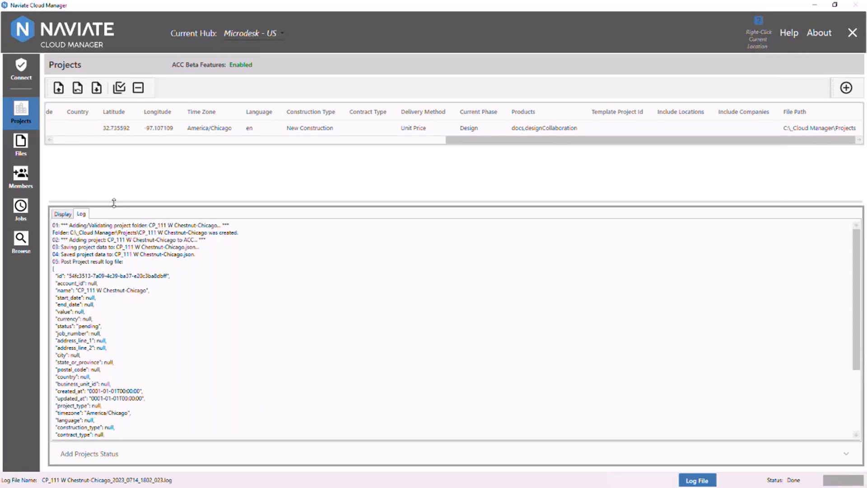
{"action": "key", "text": "alt+Tab"}
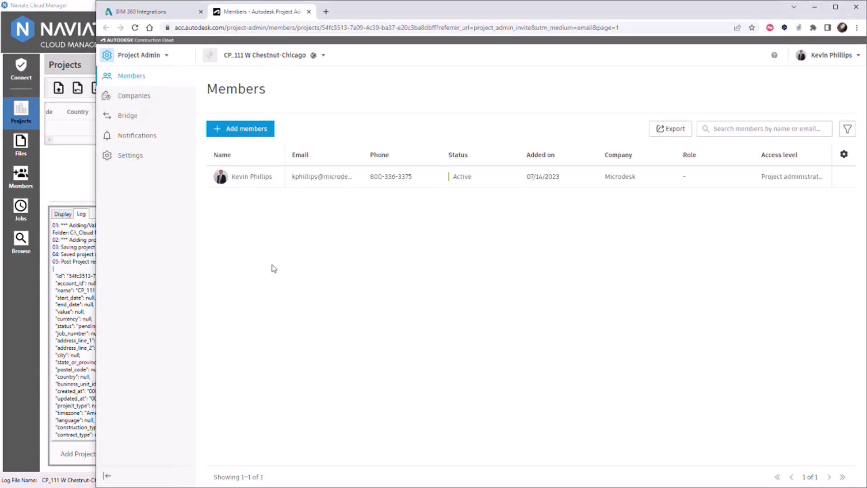
- Verify the new project's Project Files folder is empty, then go to Naviate's Files page
{"action": "left_click", "coordinate": [107, 115]}
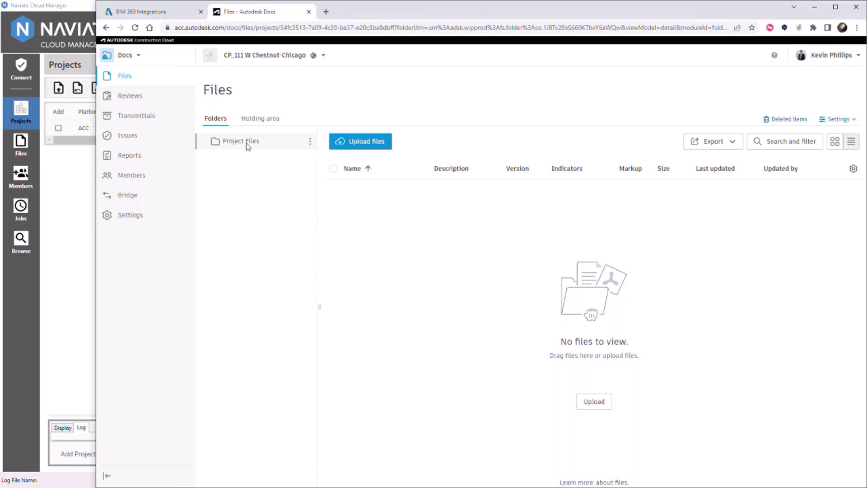
{"action": "left_click", "coordinate": [21, 146]}
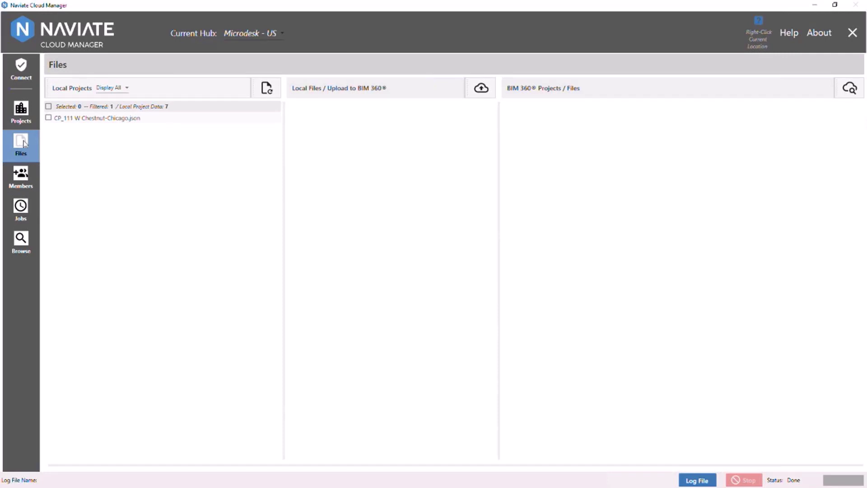
{"action": "left_click", "coordinate": [49, 118]}
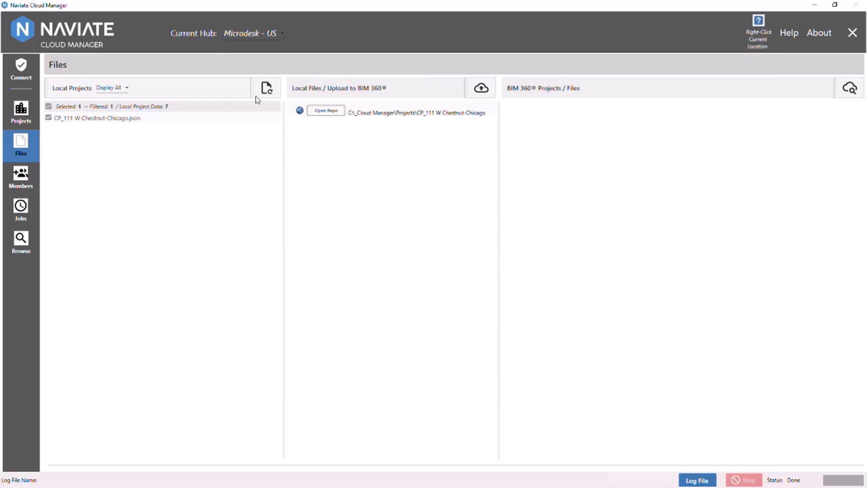
{"action": "left_click", "coordinate": [332, 113]}
{"action": "left_click_drag", "start_coordinate": [333, 186], "coordinate": [340, 154]}
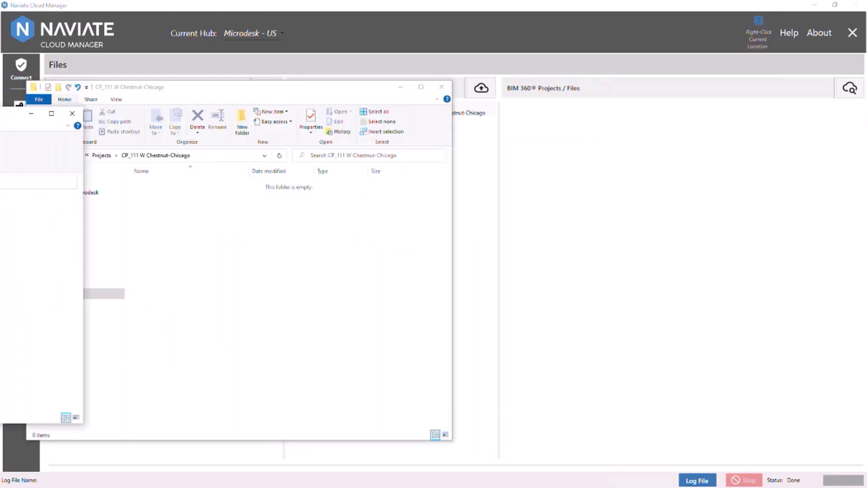
{"action": "left_click_drag", "start_coordinate": [401, 81], "coordinate": [567, 96]}
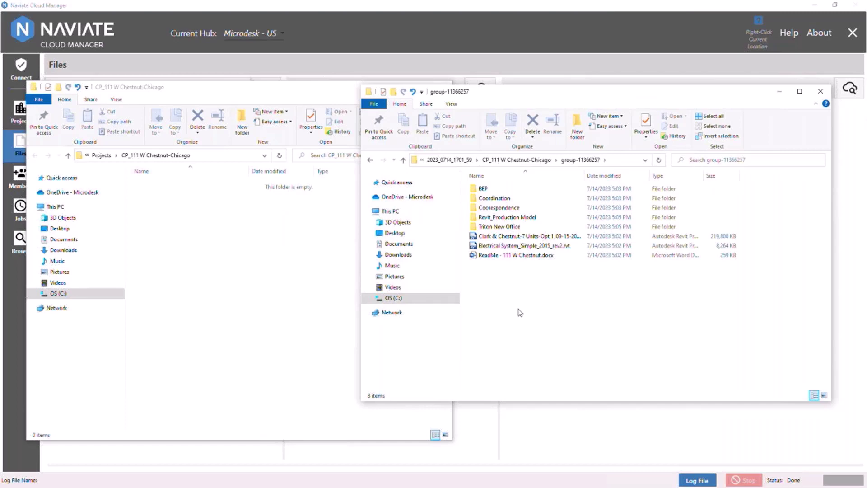
{"action": "left_click_drag", "start_coordinate": [525, 302], "coordinate": [180, 292]}
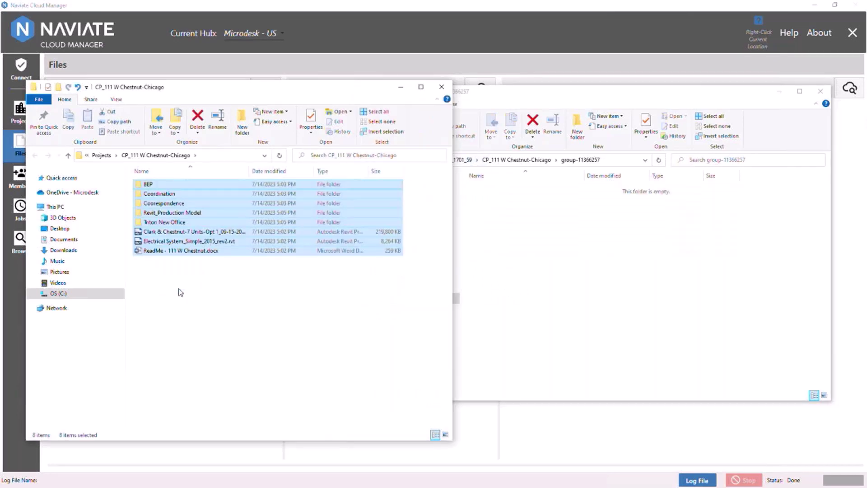
{"action": "key", "text": "alt+Tab"}
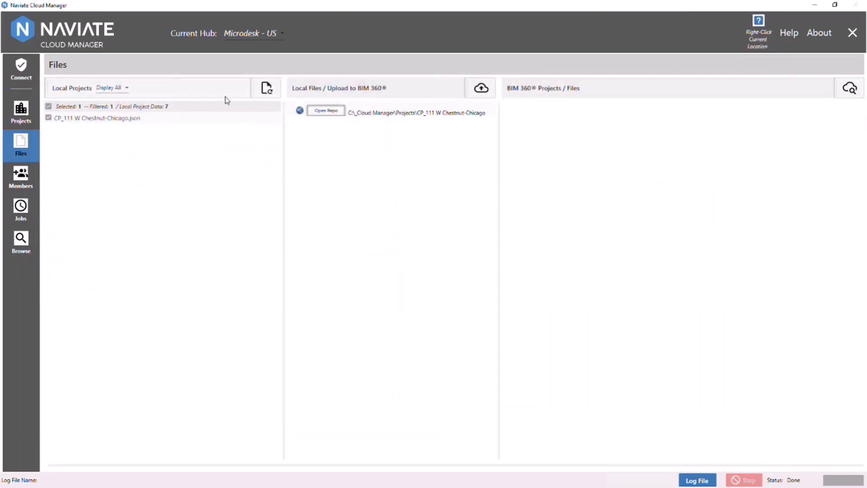
- Refresh Local Files, collapse BEP, Coordination, Correspondence, Revit_Production Model and Triton New Office, and load BIM 360's Project Files
{"action": "left_click", "coordinate": [267, 88]}
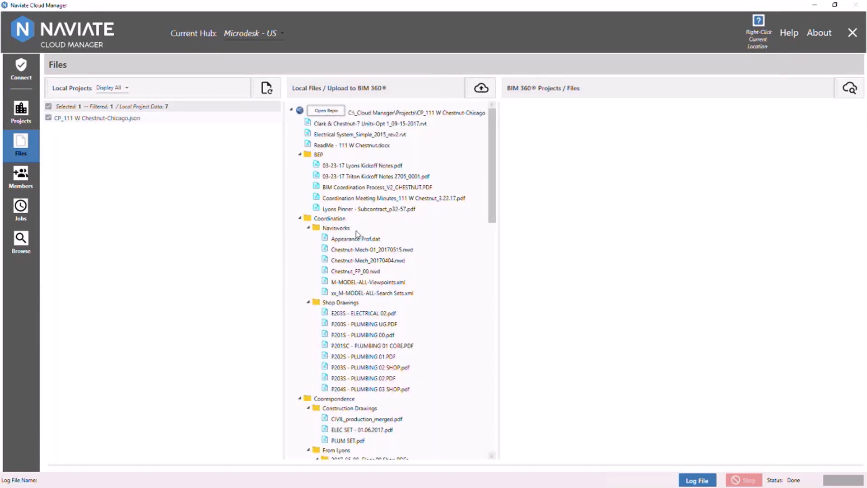
{"action": "left_click", "coordinate": [299, 155]}
{"action": "left_click", "coordinate": [300, 164]}
{"action": "left_click", "coordinate": [300, 173]}
{"action": "left_click", "coordinate": [299, 183]}
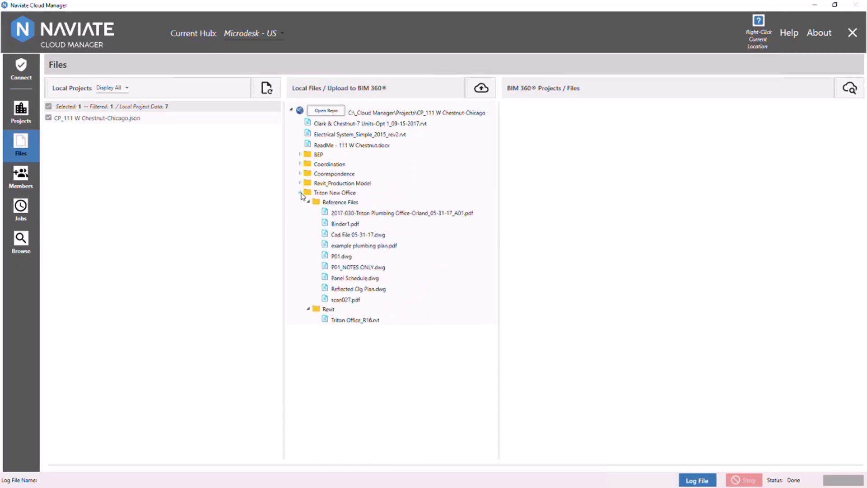
{"action": "left_click", "coordinate": [299, 193]}
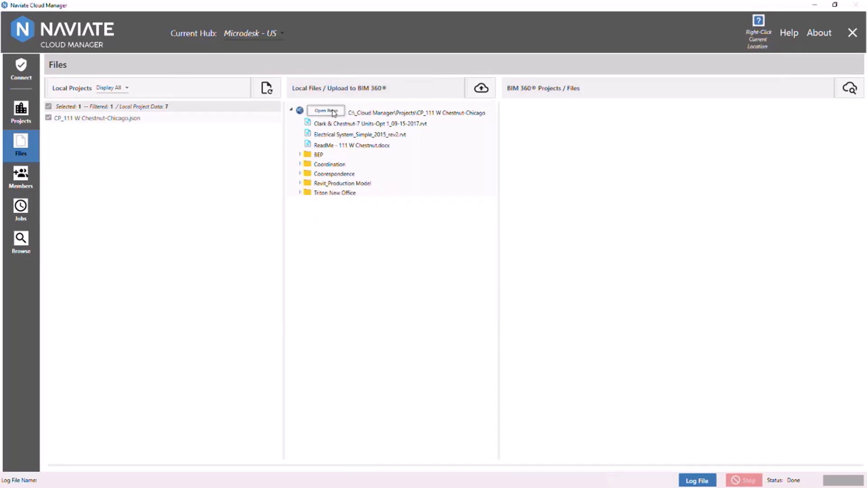
{"action": "left_click", "coordinate": [850, 89]}
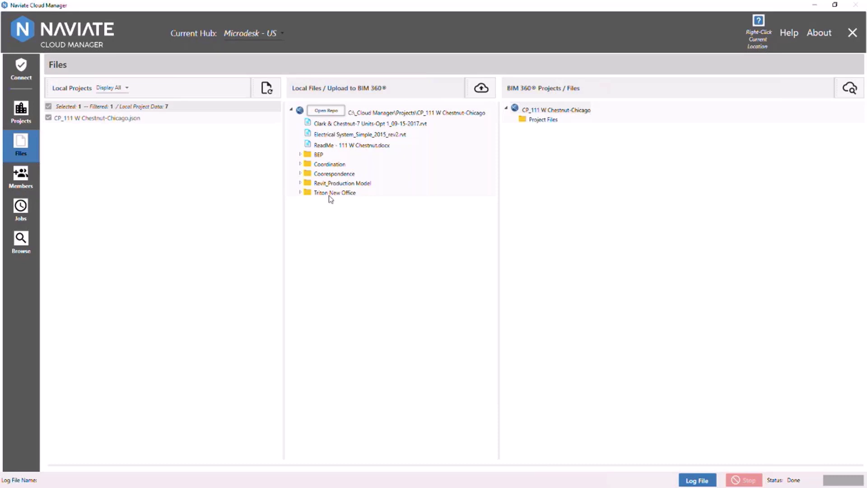
{"action": "left_click", "coordinate": [480, 89]}
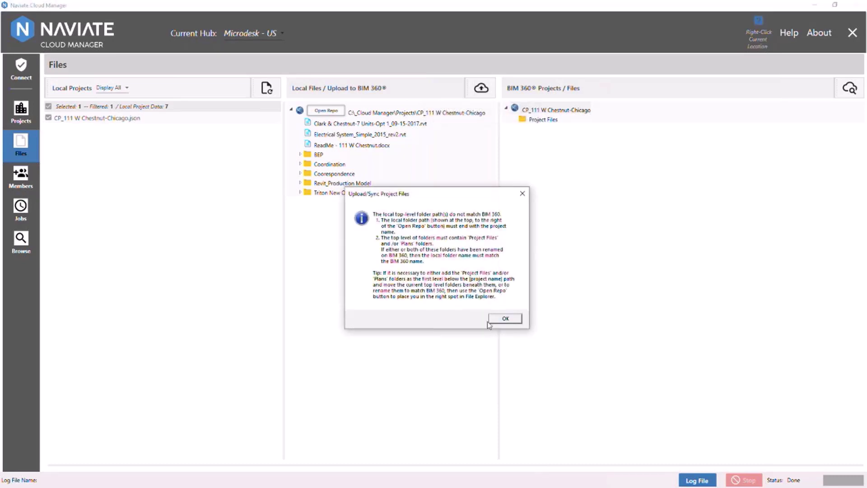
{"action": "left_click_drag", "start_coordinate": [470, 191], "coordinate": [383, 222]}
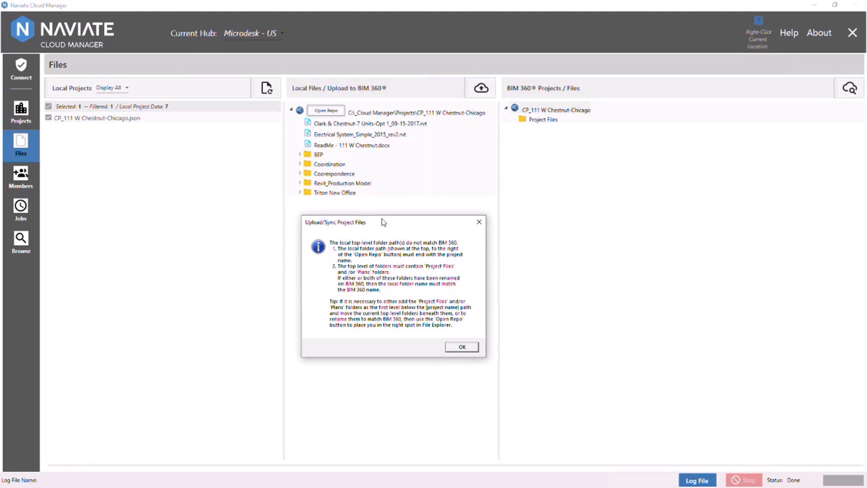
{"action": "key", "text": "Return"}
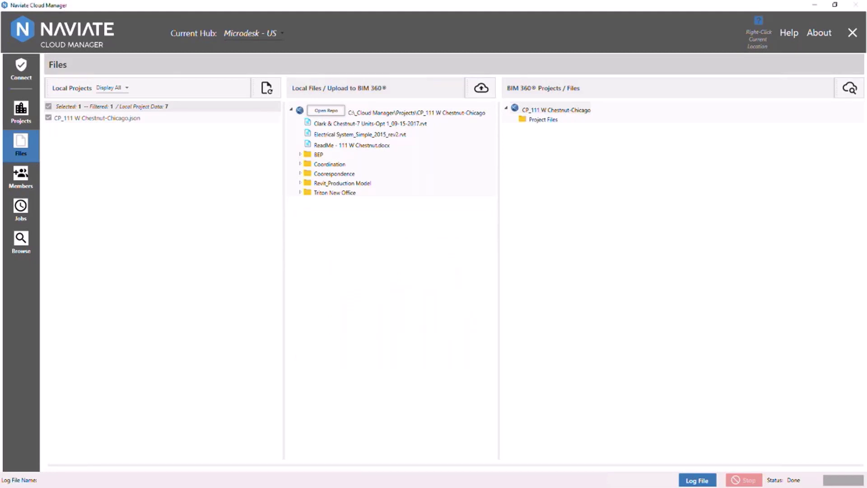
- In the repository, create a 'Project Files' folder and move all eight items into it
{"action": "left_click", "coordinate": [326, 111]}
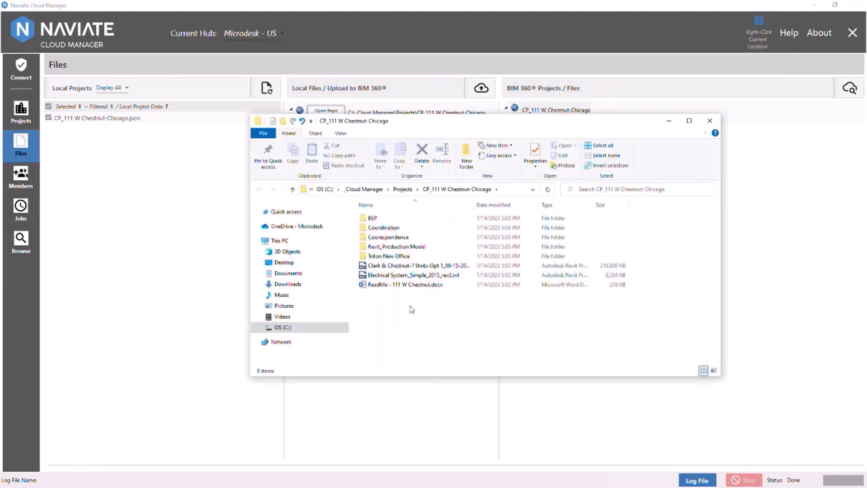
{"action": "right_click", "coordinate": [399, 309]}
{"action": "mouse_move", "coordinate": [426, 291]}
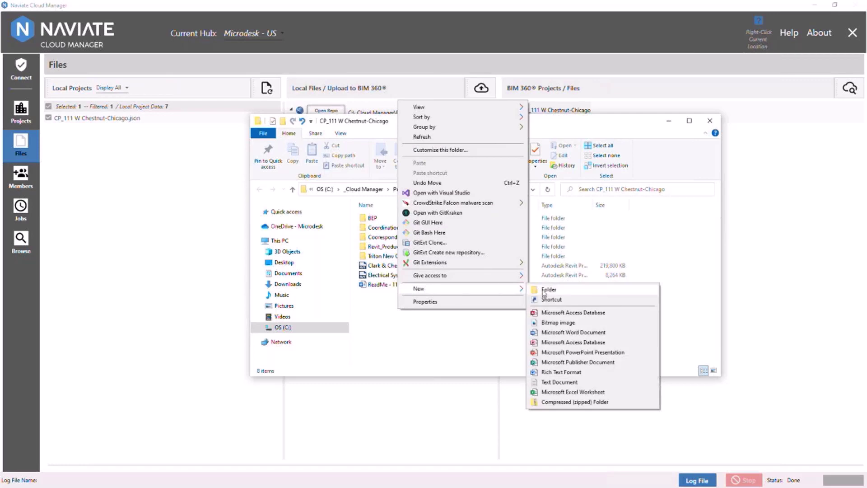
{"action": "left_click", "coordinate": [541, 289]}
{"action": "left_click_drag", "start_coordinate": [368, 292], "coordinate": [372, 290]}
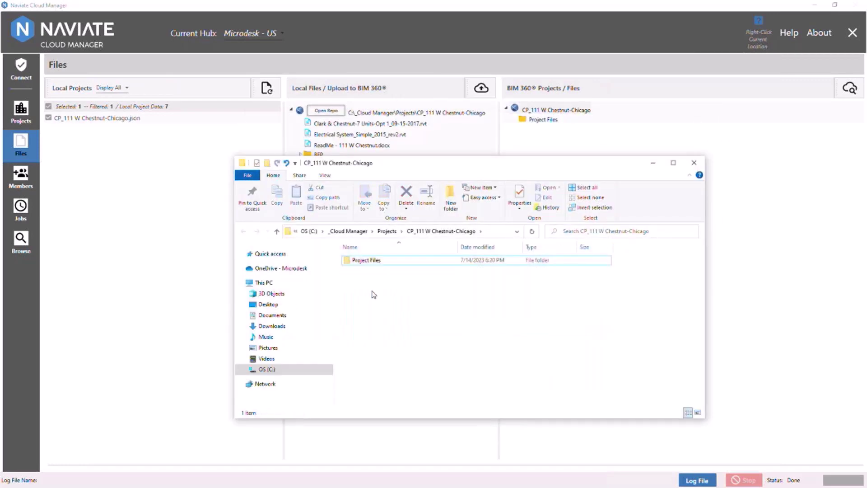
{"action": "left_click", "coordinate": [387, 230]}
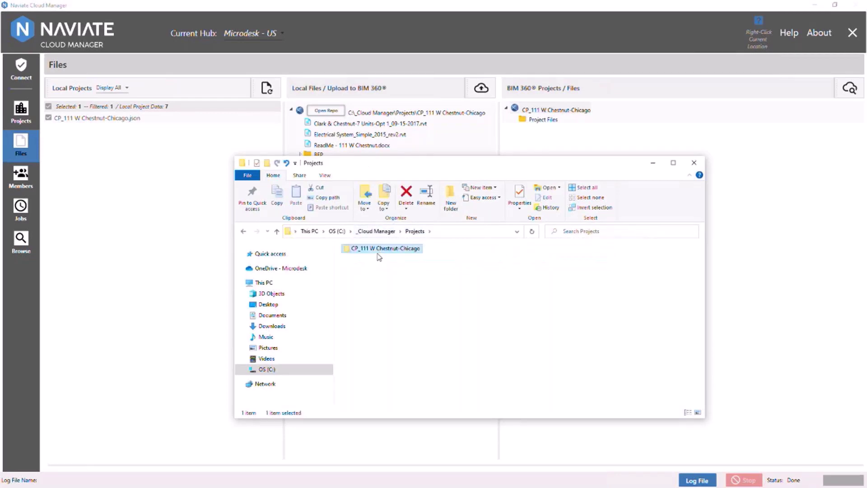
{"action": "double_click", "coordinate": [378, 253]}
{"action": "double_click", "coordinate": [378, 260]}
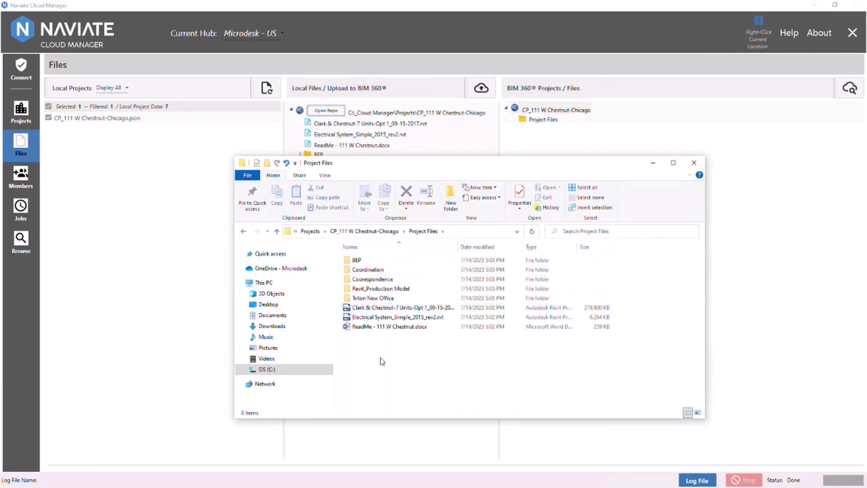
{"action": "key", "text": "alt+F4"}
{"action": "left_click", "coordinate": [266, 87]}
{"action": "left_click", "coordinate": [48, 118]}
{"action": "left_click", "coordinate": [308, 163]}
{"action": "left_click", "coordinate": [308, 174]}
{"action": "left_click", "coordinate": [309, 183]}
{"action": "left_click", "coordinate": [308, 192]}
{"action": "left_click", "coordinate": [308, 202]}
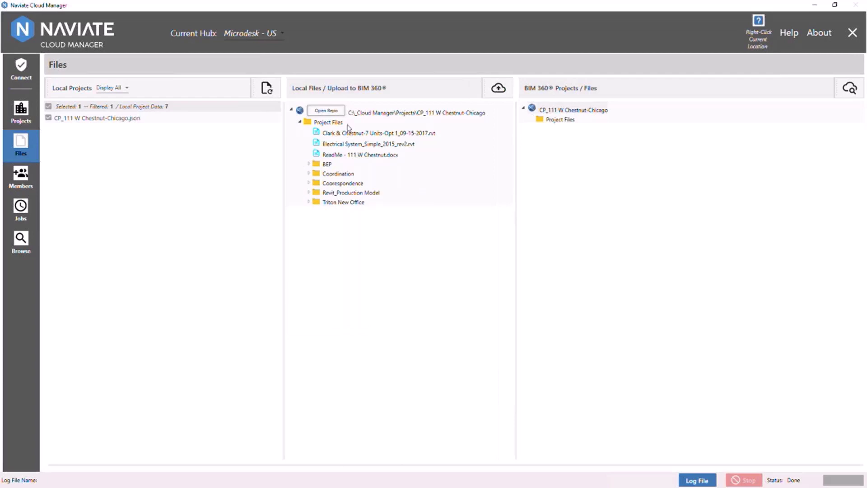
- Upload the local Project Files to BIM 360 and switch to the ACC Docs Files page to watch them arrive
{"action": "left_click", "coordinate": [498, 88]}
{"action": "left_click", "coordinate": [478, 309]}
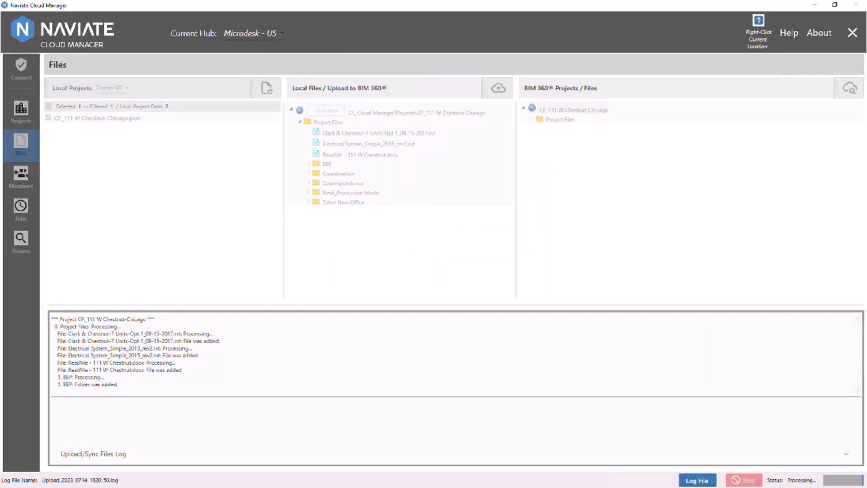
{"action": "key", "text": "alt+Tab"}
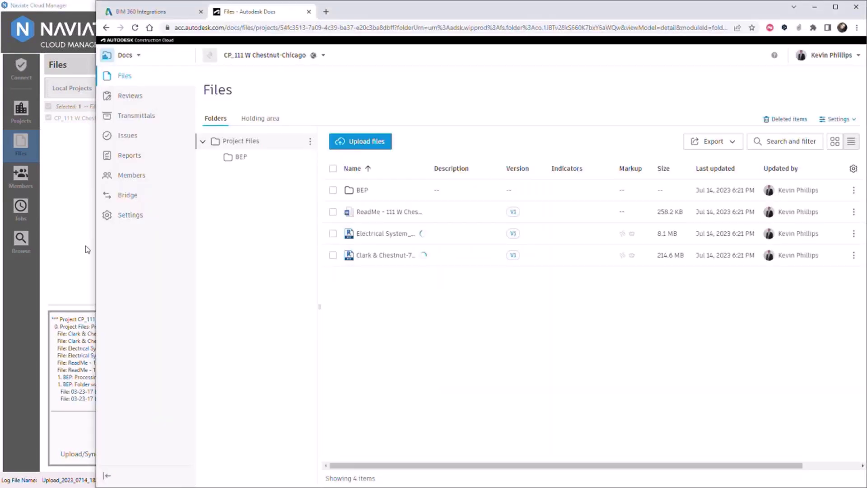
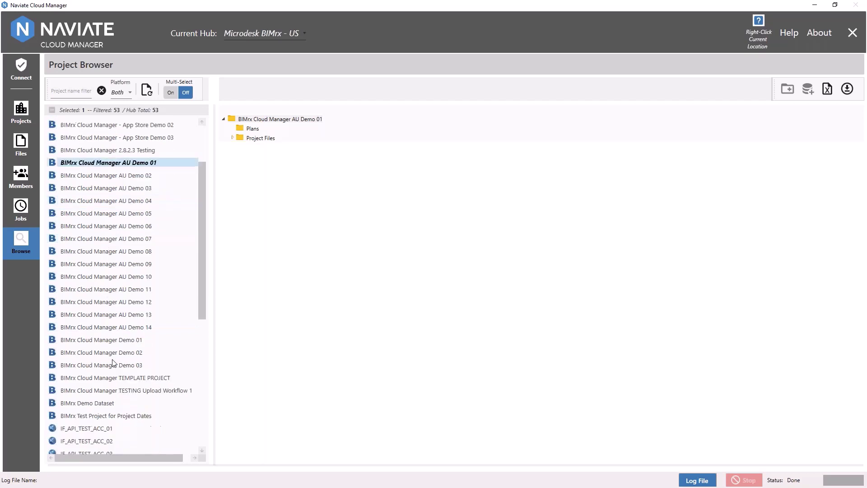
{"action": "scroll", "coordinate": [109, 389], "scroll_direction": "down", "scroll_amount": 2}
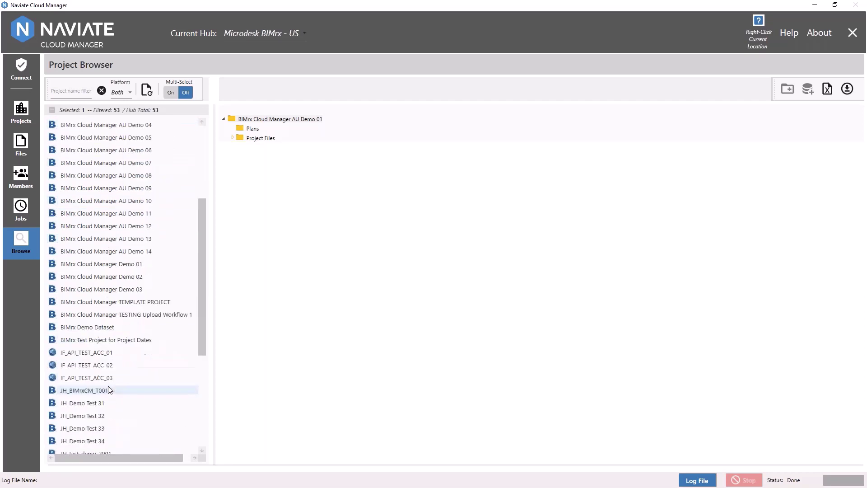
- Expand JH_Demo Test 31 and 32, turn Multi-Select on, and select JH_Demo Test 31 through 34
{"action": "left_click", "coordinate": [78, 404]}
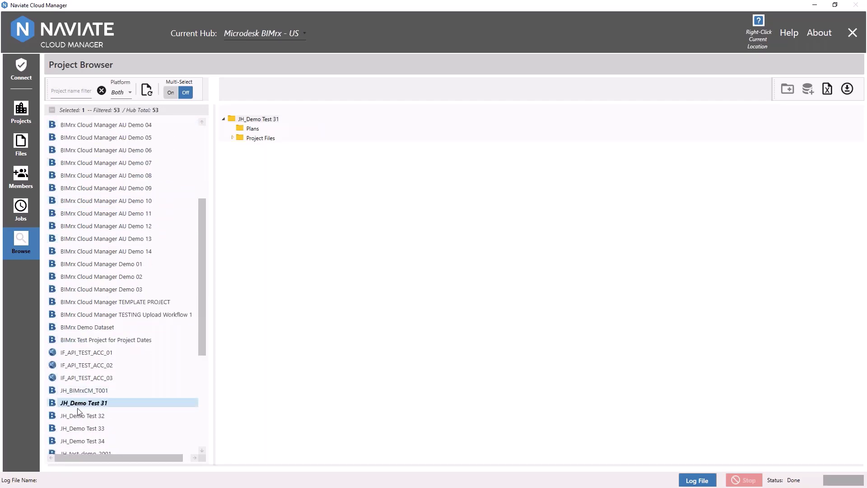
{"action": "left_click", "coordinate": [77, 433]}
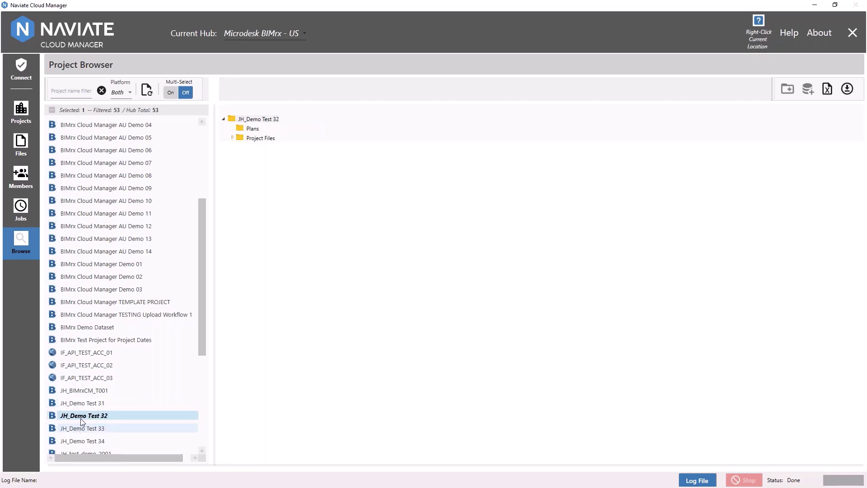
{"action": "left_click", "coordinate": [171, 93]}
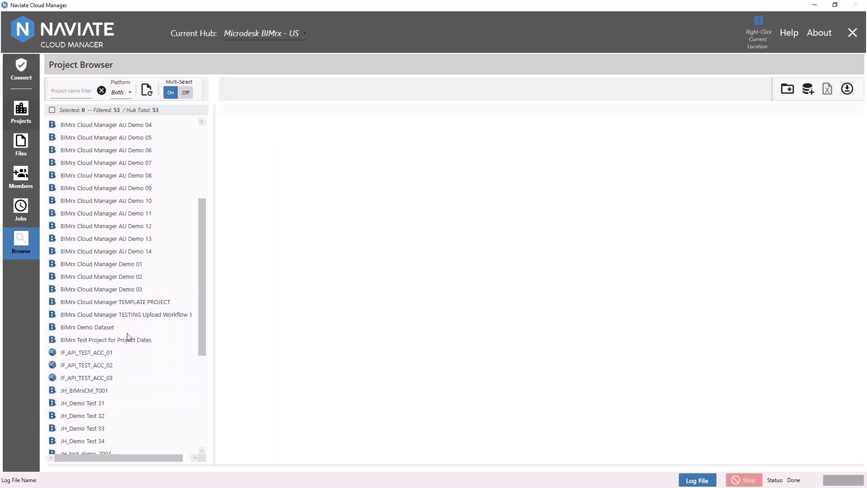
{"action": "left_click", "coordinate": [84, 402]}
{"action": "left_click", "coordinate": [92, 441], "text": "shift"}
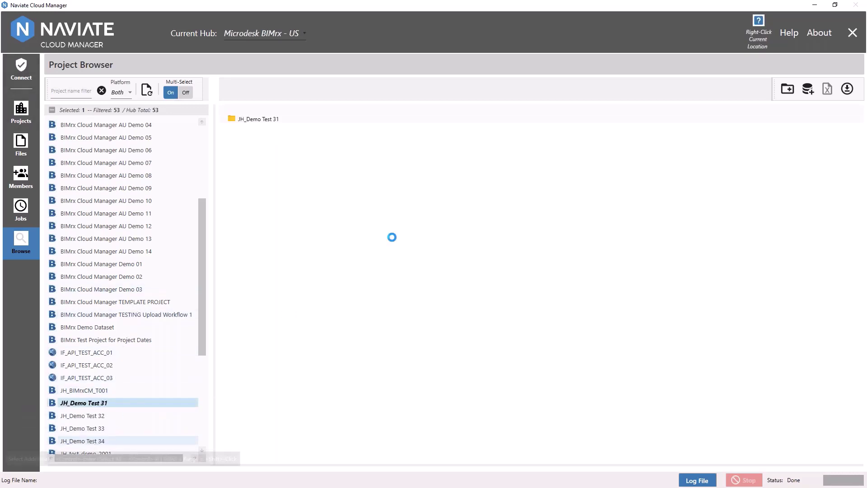
- Start a project database update for the selected projects, cancel it, and acknowledge the cancellation notice
{"action": "left_click", "coordinate": [807, 90]}
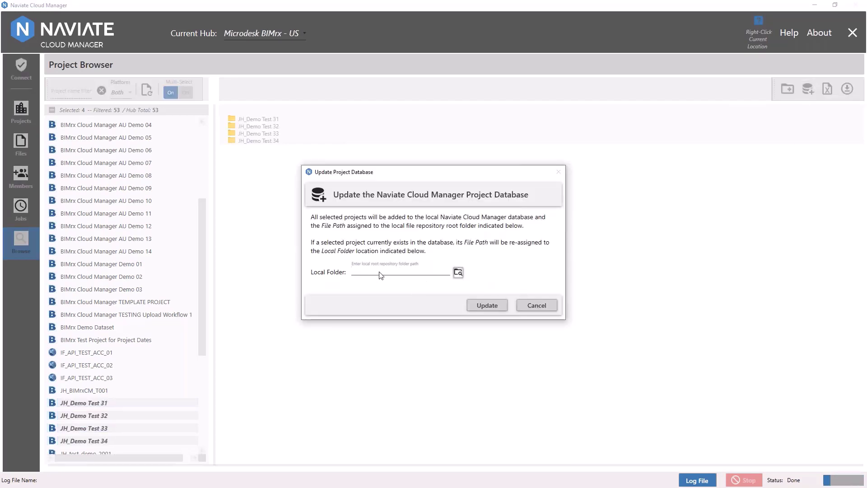
{"action": "left_click", "coordinate": [548, 304]}
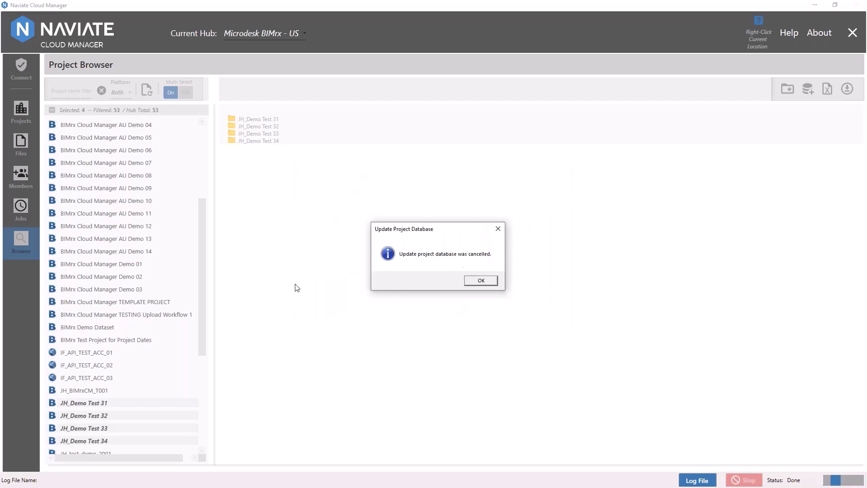
{"action": "left_click", "coordinate": [481, 280]}
{"action": "left_click", "coordinate": [20, 146]}
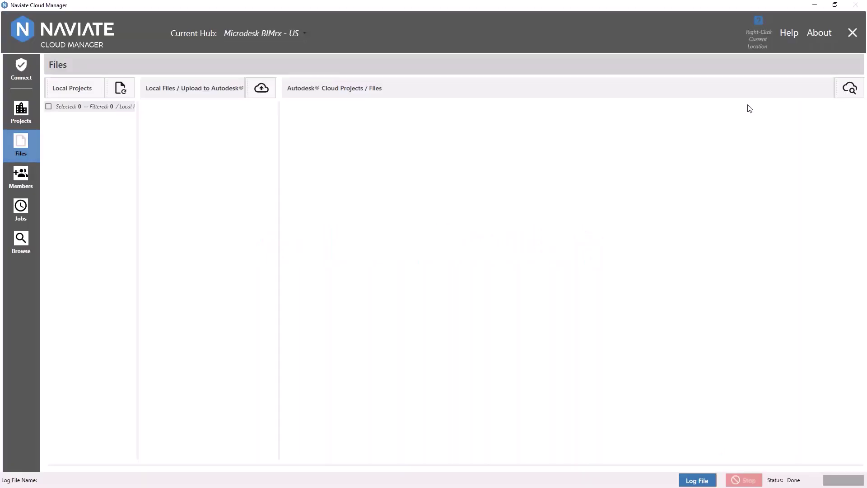
{"action": "left_click", "coordinate": [17, 69]}
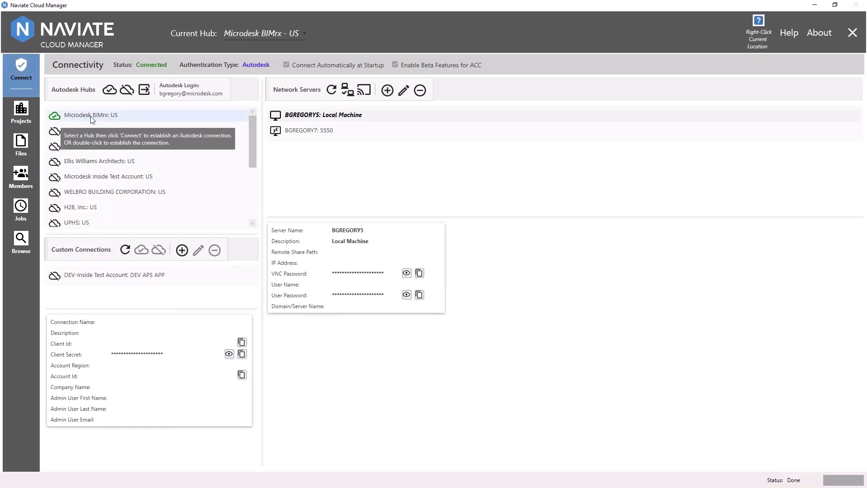
{"action": "left_click", "coordinate": [18, 245]}
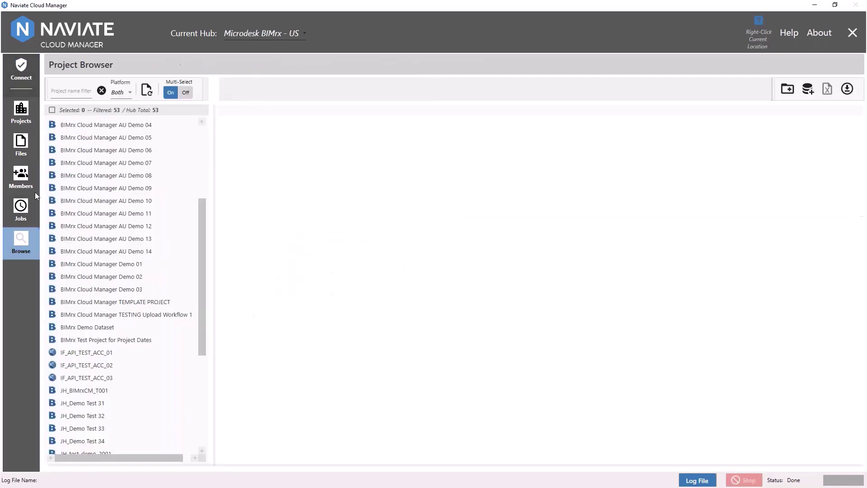
{"action": "scroll", "coordinate": [50, 134], "scroll_direction": "up", "scroll_amount": 4}
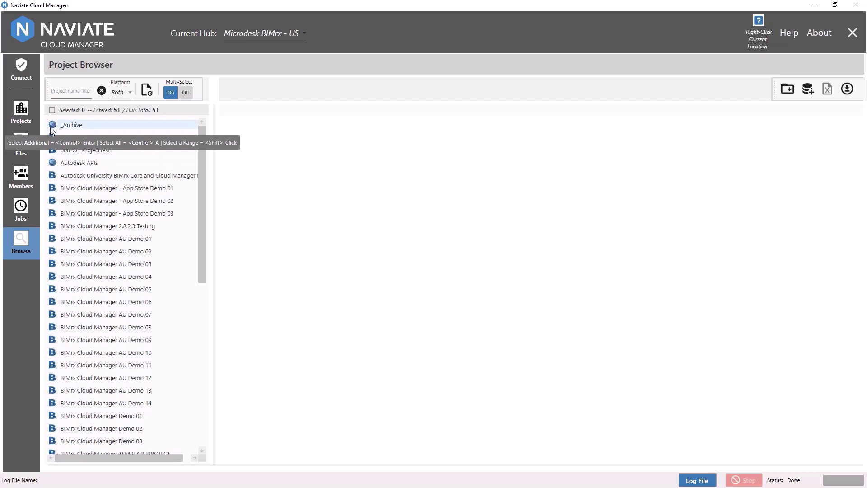
- Go to the Connectivity page, then view and close the About version and license details
{"action": "left_click", "coordinate": [23, 73]}
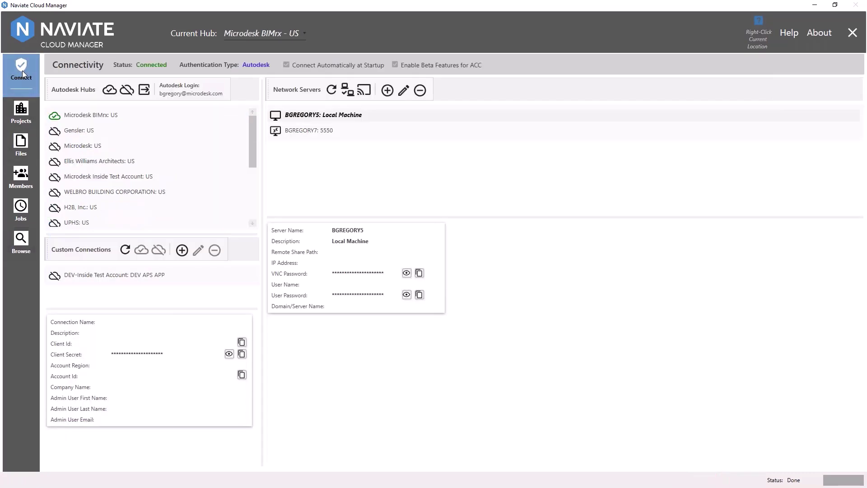
{"action": "left_click", "coordinate": [809, 35]}
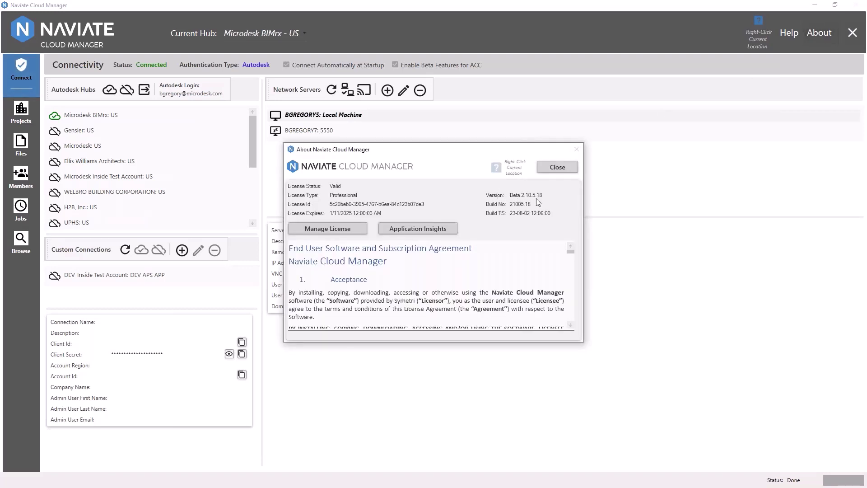
{"action": "left_click", "coordinate": [546, 168]}
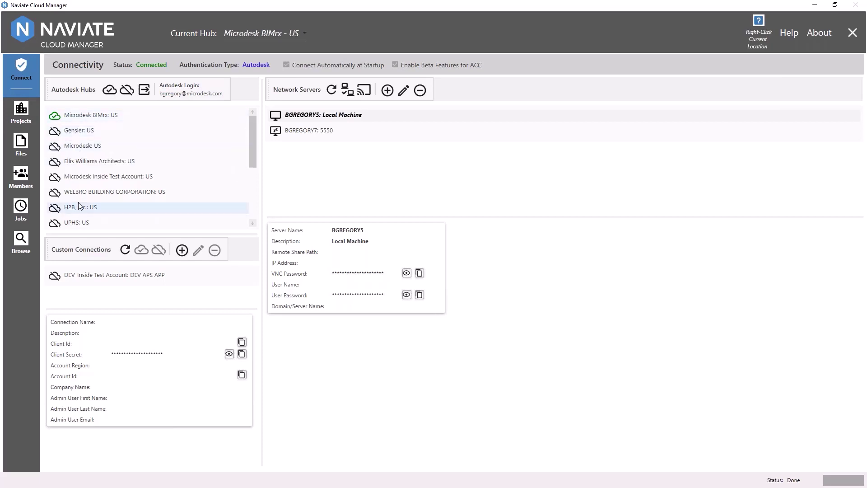
- Select the Microdesk: US hub in the Autodesk Hubs list
{"action": "left_click", "coordinate": [74, 147]}
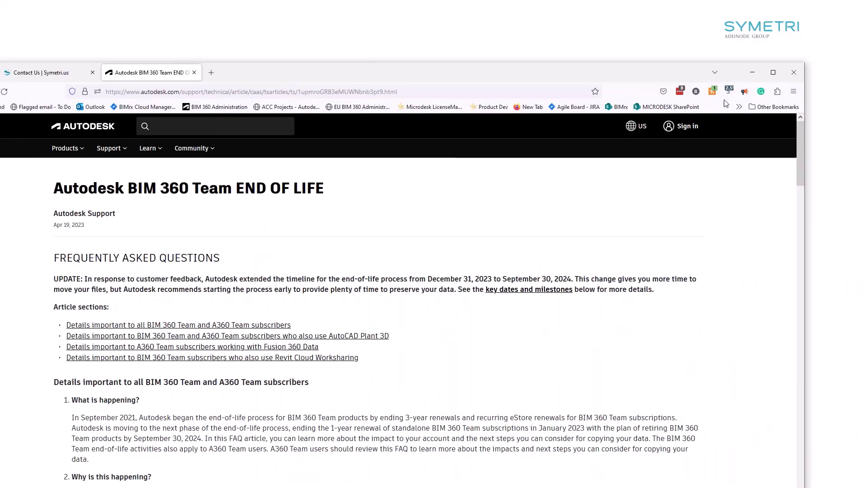
- Maximize the browser window and highlight the FREQUENTLY ASKED QUESTIONS heading and BIM 360 Team article title
{"action": "right_click", "coordinate": [634, 65]}
{"action": "left_click", "coordinate": [589, 76]}
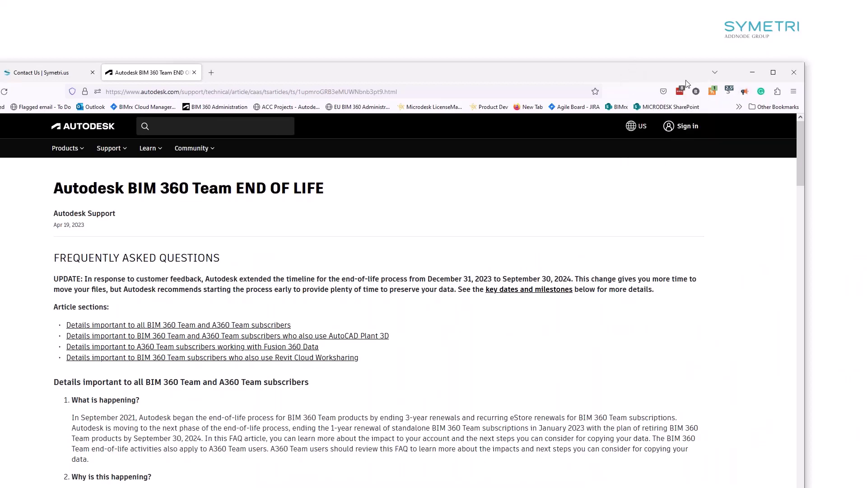
{"action": "left_click", "coordinate": [766, 75]}
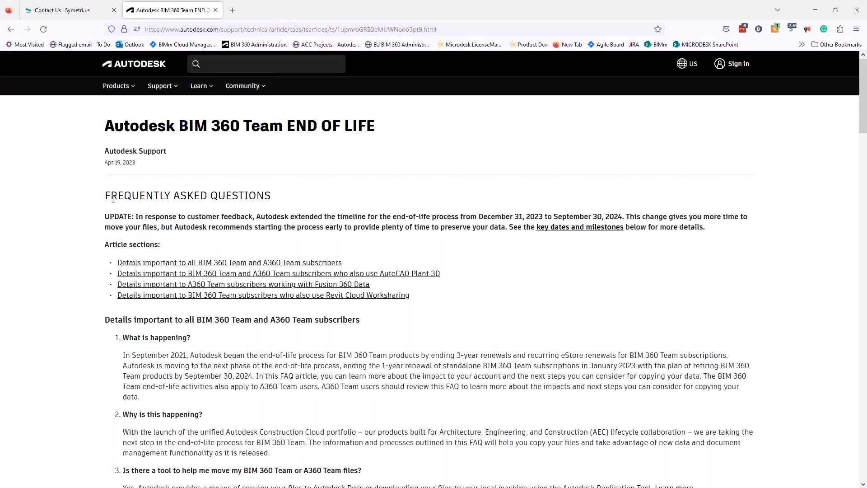
{"action": "left_click_drag", "start_coordinate": [105, 199], "coordinate": [272, 195]}
{"action": "left_click_drag", "start_coordinate": [105, 133], "coordinate": [405, 135]}
- Scroll to the key dates and milestones question; highlight January 31, 2023 and the subscription renewal cutoff sentence
{"action": "scroll", "coordinate": [225, 264], "scroll_direction": "down", "scroll_amount": 1}
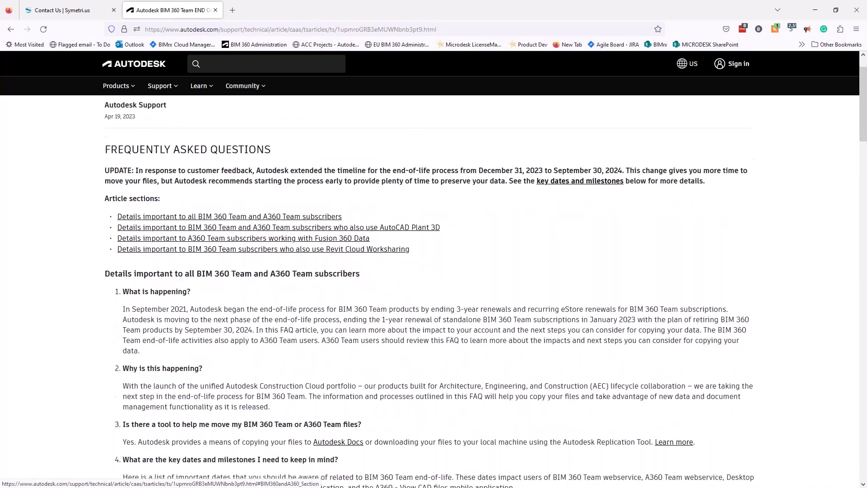
{"action": "scroll", "coordinate": [141, 243], "scroll_direction": "down", "scroll_amount": 3}
{"action": "scroll", "coordinate": [141, 242], "scroll_direction": "down", "scroll_amount": 2}
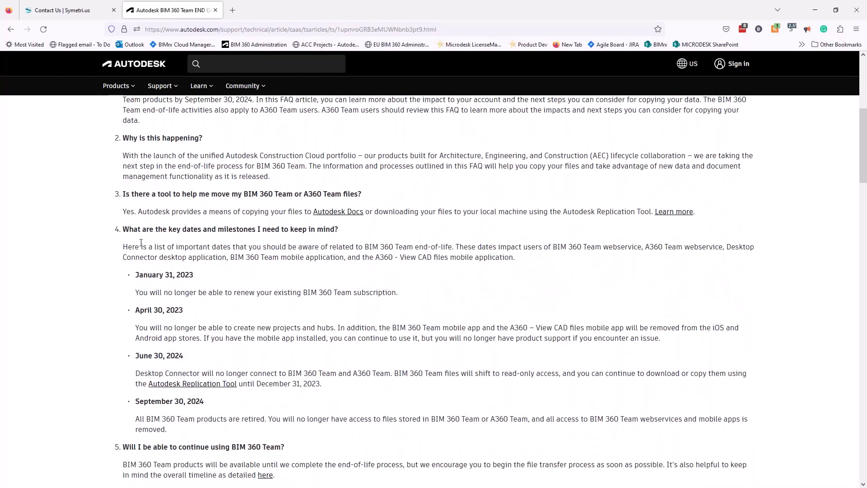
{"action": "left_click_drag", "start_coordinate": [123, 230], "coordinate": [346, 233]}
{"action": "left_click", "coordinate": [141, 276]}
{"action": "left_click_drag", "start_coordinate": [136, 275], "coordinate": [194, 276]}
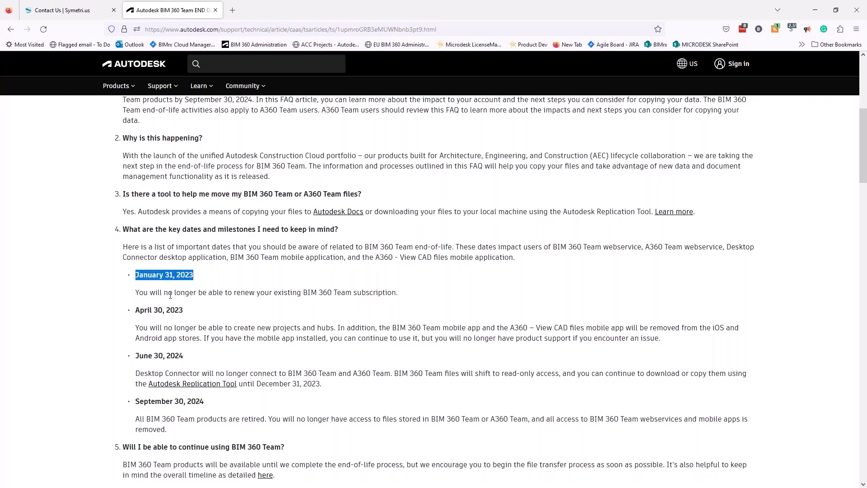
{"action": "left_click_drag", "start_coordinate": [136, 293], "coordinate": [419, 301]}
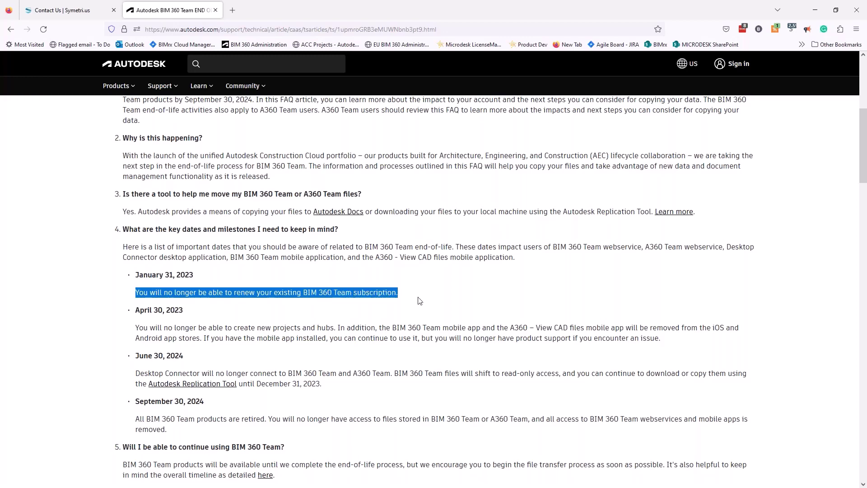
{"action": "left_click", "coordinate": [213, 314]}
{"action": "scroll", "coordinate": [164, 310], "scroll_direction": "down", "scroll_amount": 1}
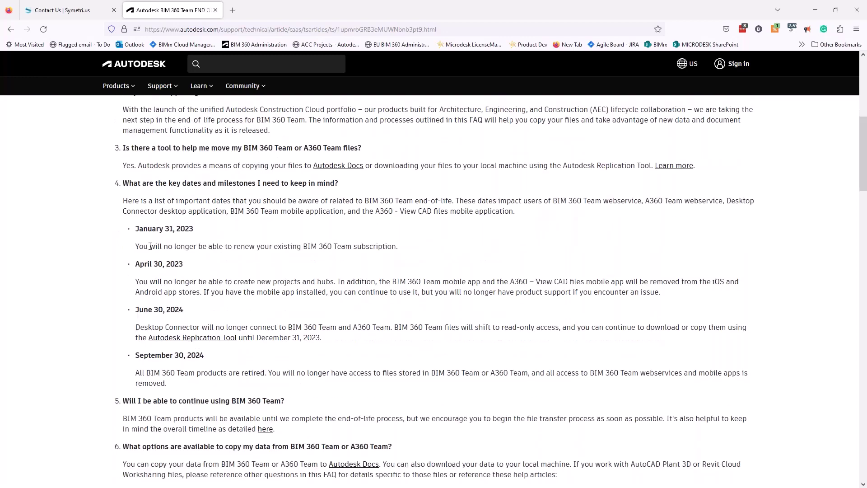
{"action": "left_click_drag", "start_coordinate": [136, 264], "coordinate": [594, 280]}
{"action": "left_click", "coordinate": [174, 282]}
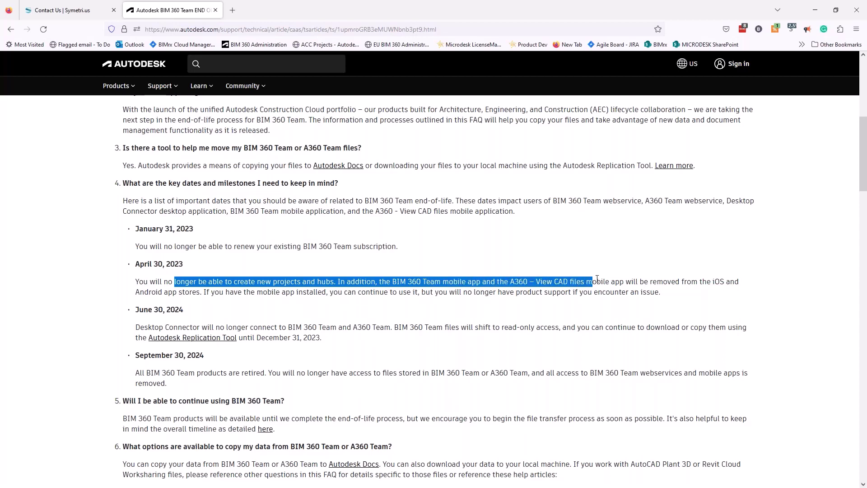
{"action": "left_click", "coordinate": [673, 268]}
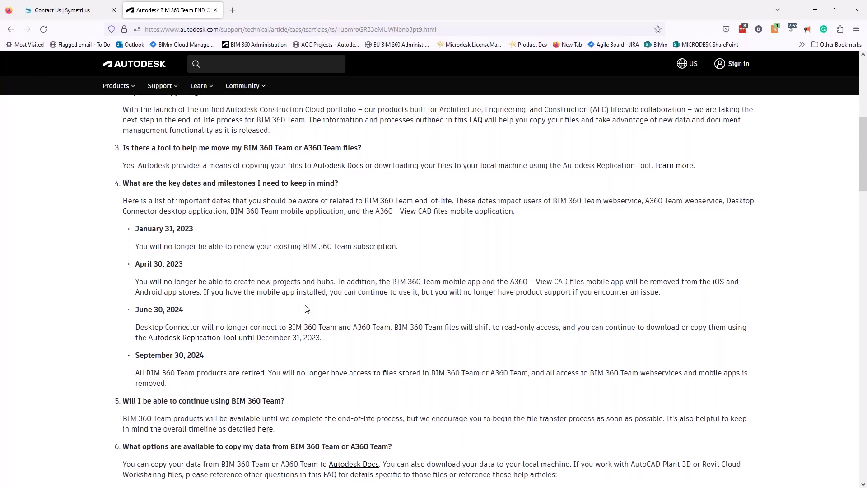
{"action": "scroll", "coordinate": [308, 309], "scroll_direction": "down", "scroll_amount": 1}
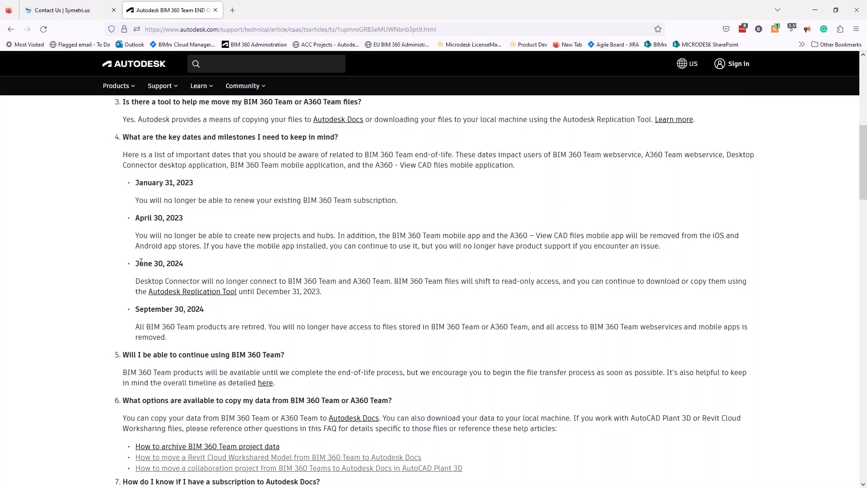
{"action": "left_click_drag", "start_coordinate": [139, 263], "coordinate": [201, 268]}
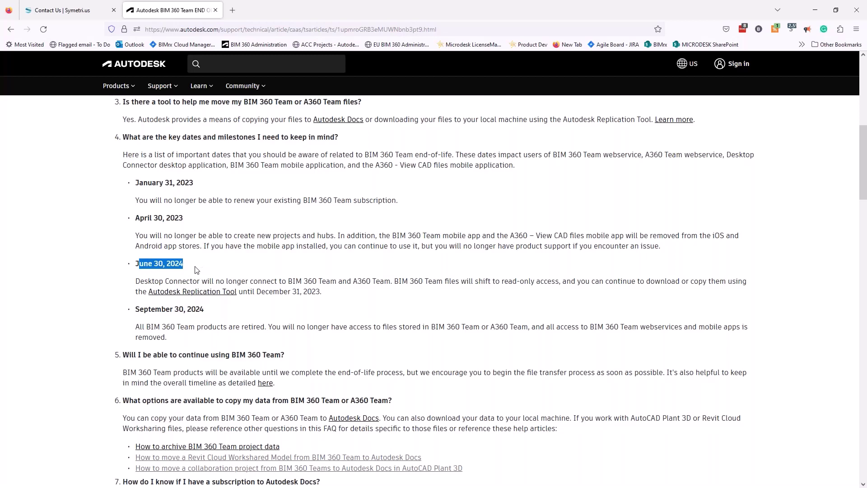
{"action": "left_click", "coordinate": [138, 280]}
{"action": "left_click_drag", "start_coordinate": [138, 280], "coordinate": [494, 298]}
{"action": "left_click", "coordinate": [559, 292]}
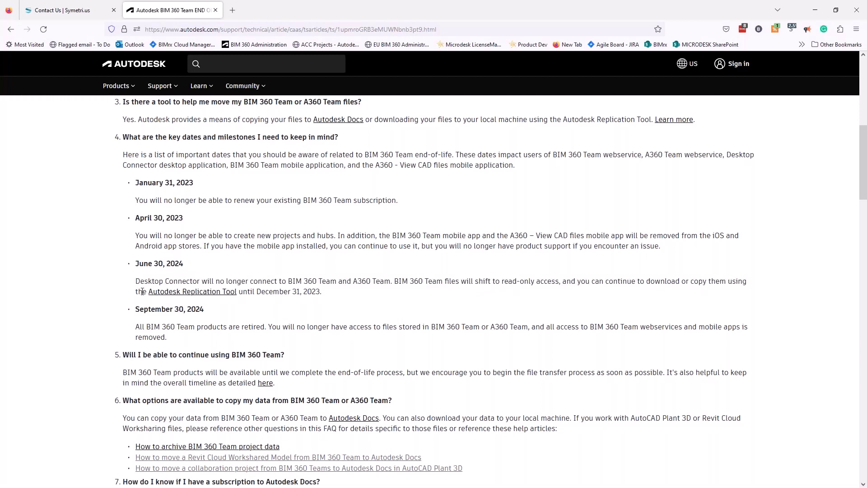
{"action": "left_click_drag", "start_coordinate": [142, 291], "coordinate": [255, 291]}
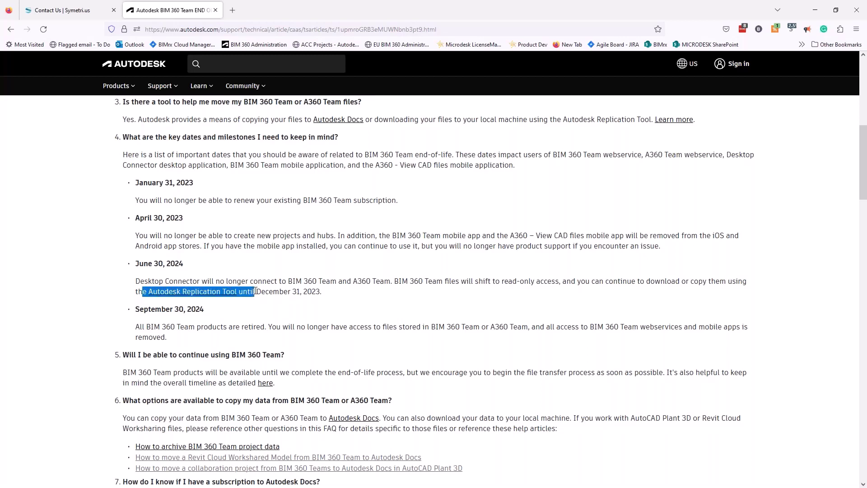
{"action": "left_click", "coordinate": [255, 291]}
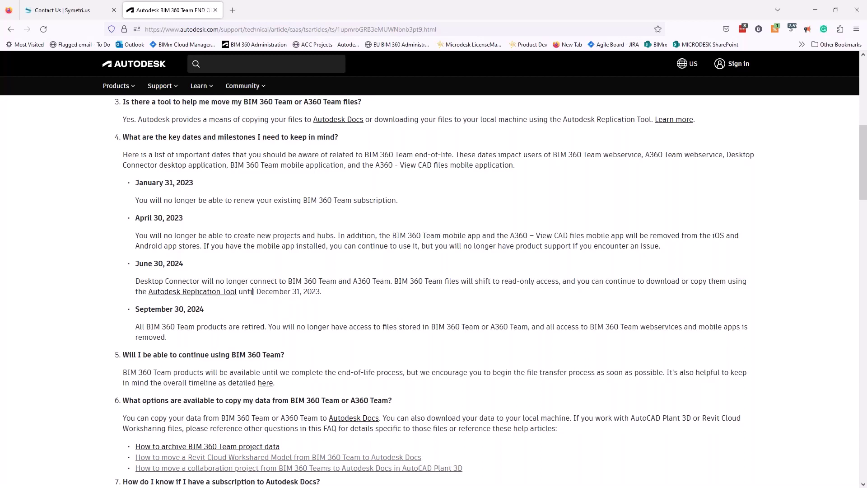
{"action": "left_click_drag", "start_coordinate": [238, 291], "coordinate": [231, 291]}
{"action": "left_click", "coordinate": [323, 293]}
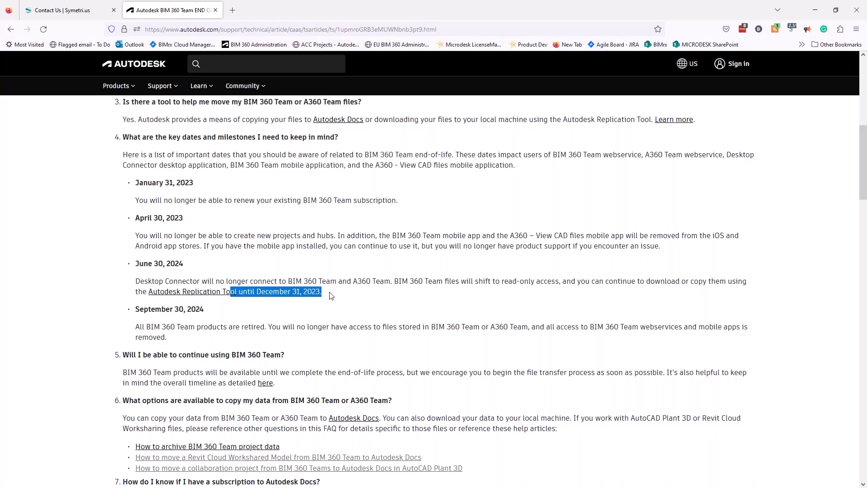
{"action": "left_click", "coordinate": [331, 295]}
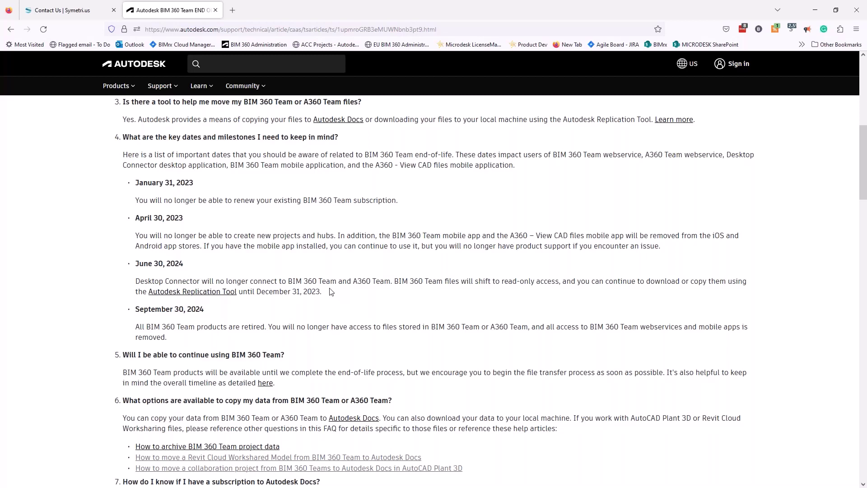
{"action": "left_click_drag", "start_coordinate": [322, 292], "coordinate": [351, 294]}
{"action": "left_click", "coordinate": [267, 313]}
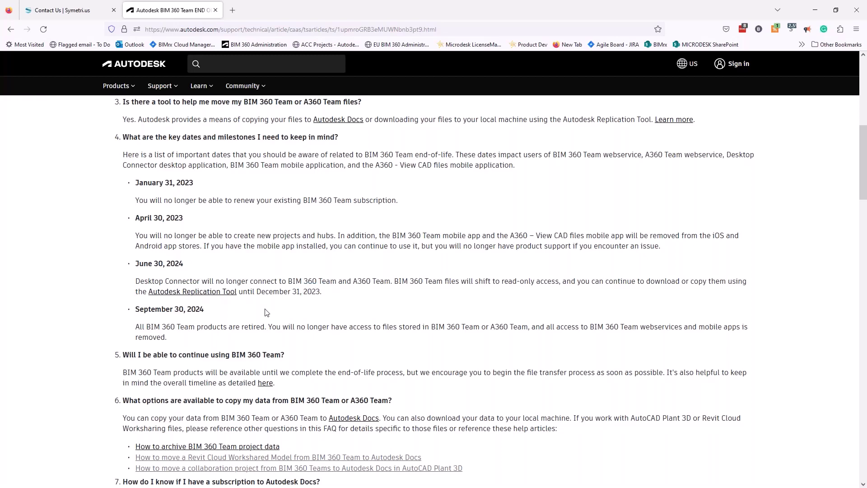